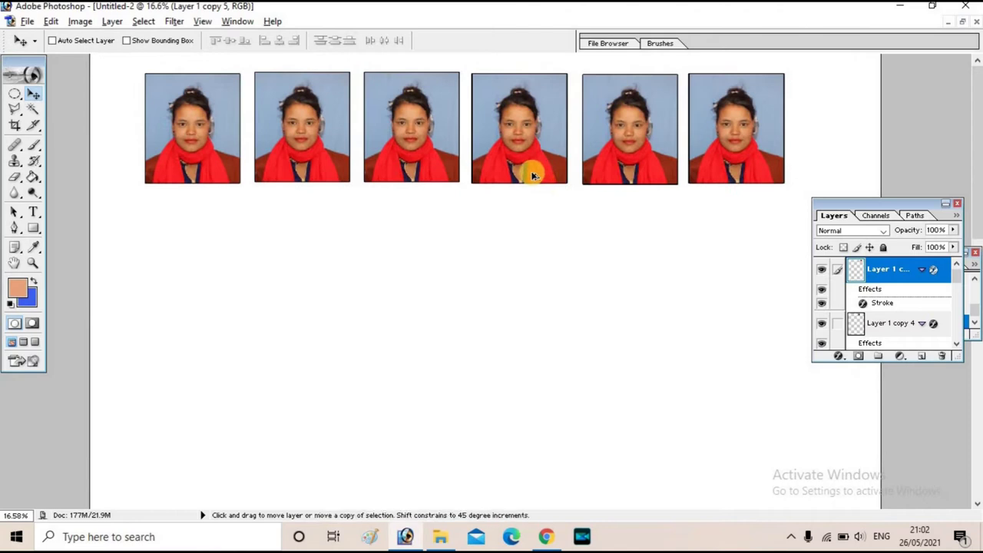
pyautogui.scroll(1, 519, 177)
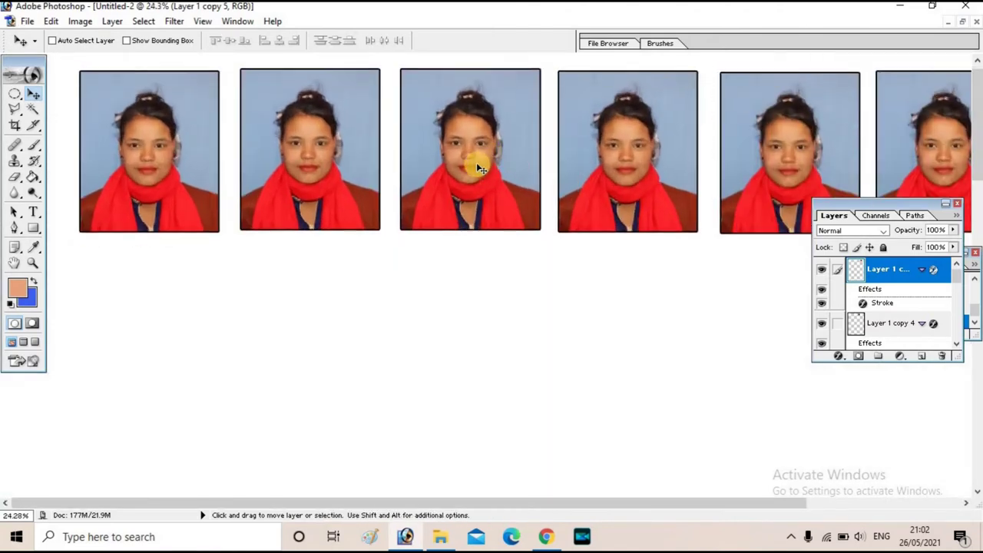
pyautogui.scroll(1, 476, 166)
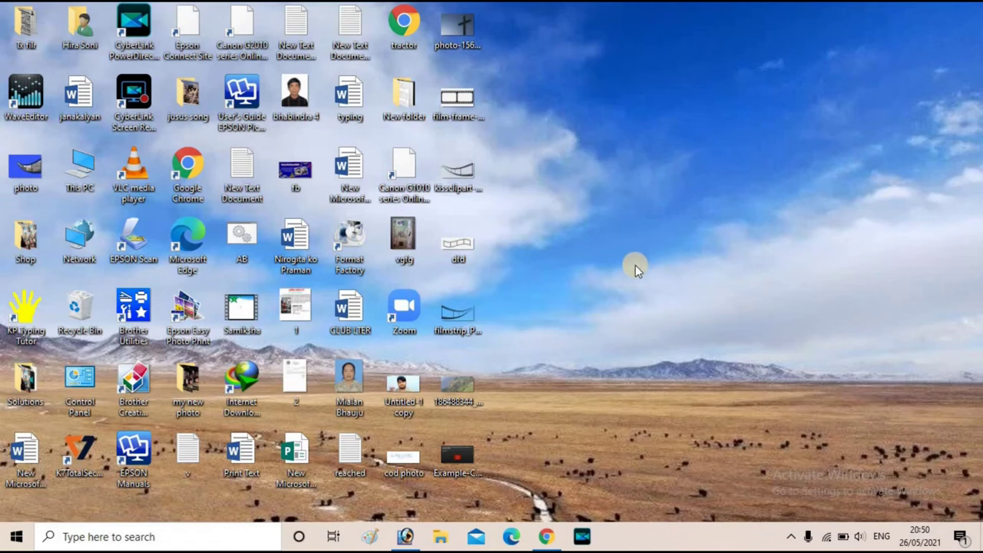
pyautogui.click(406, 538)
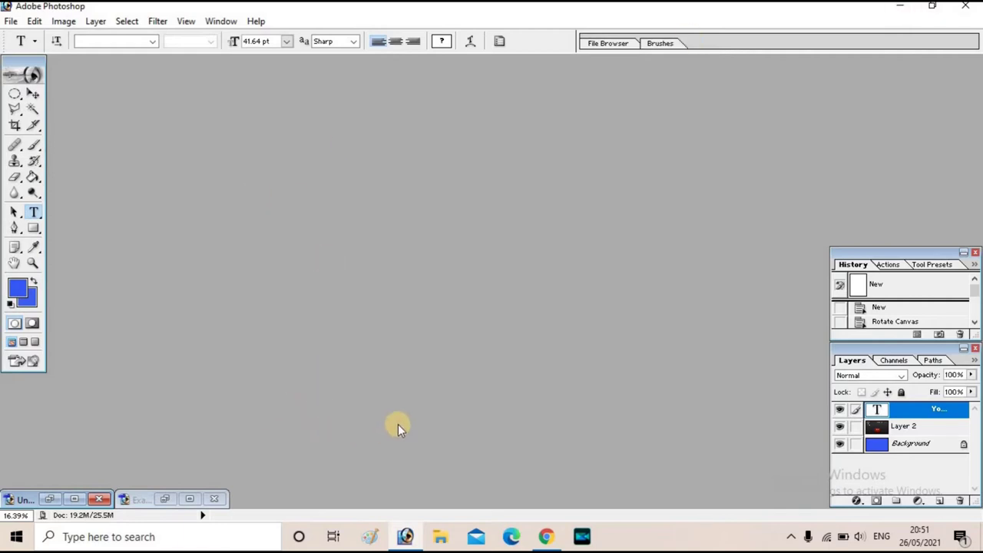
pyautogui.click(900, 7)
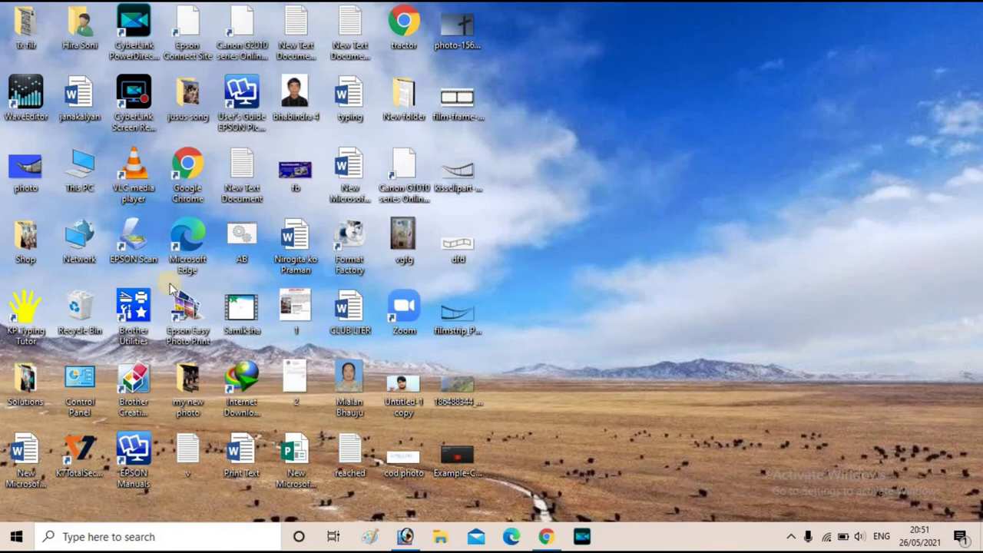
# Browse in a maximized File Explorer window to the DCIM\100CANON folder on the EOS_DIGITAL (D:) drive.
pyautogui.doubleClick(81, 168)
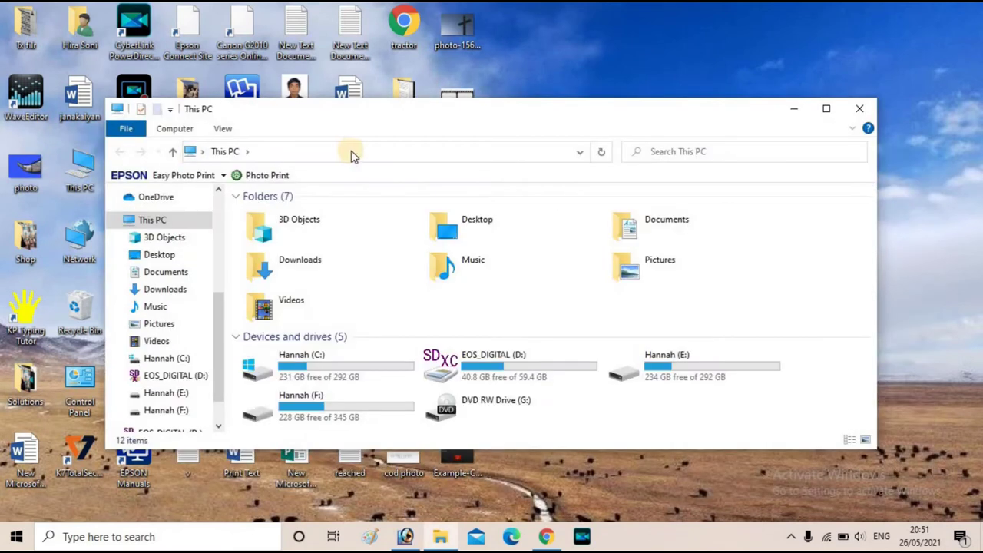
pyautogui.doubleClick(474, 114)
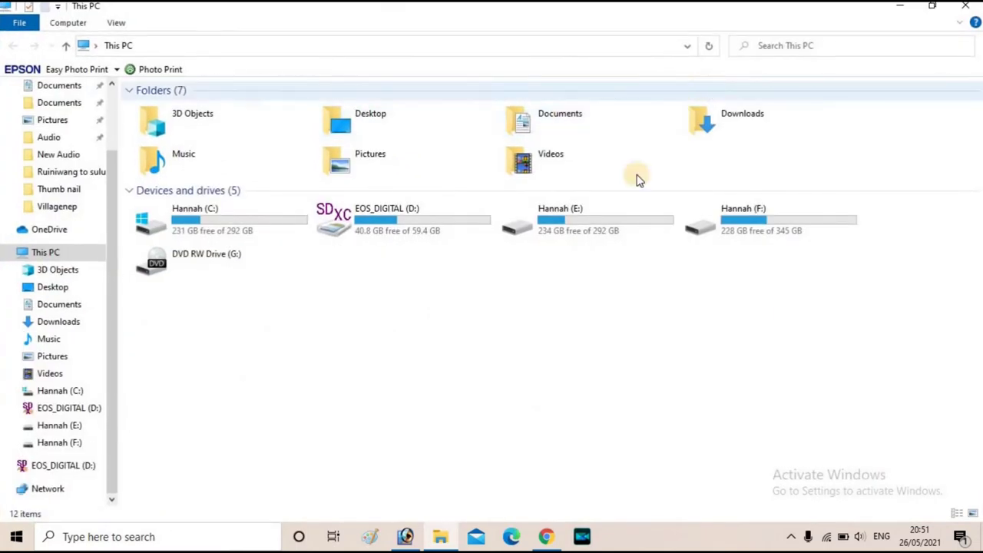
pyautogui.click(377, 223)
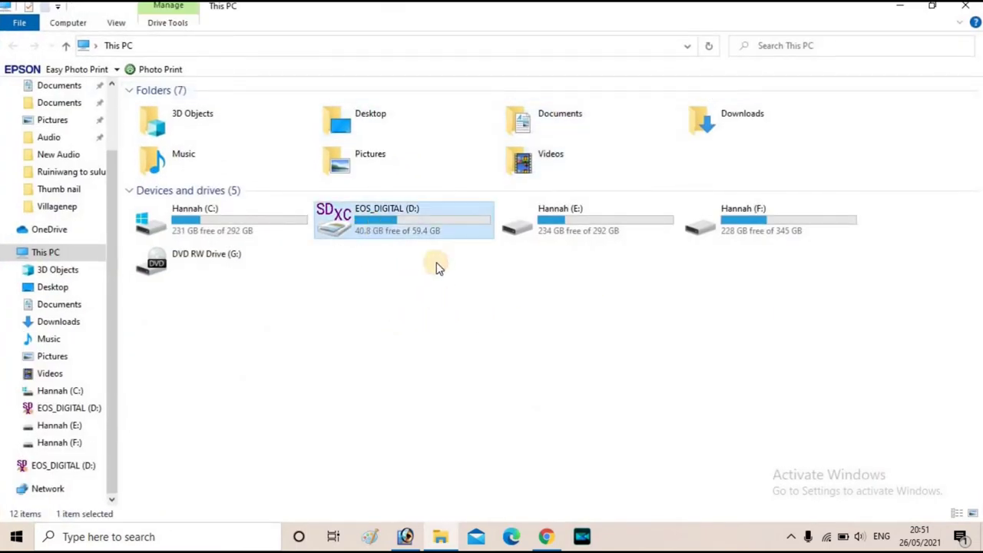
pyautogui.doubleClick(378, 215)
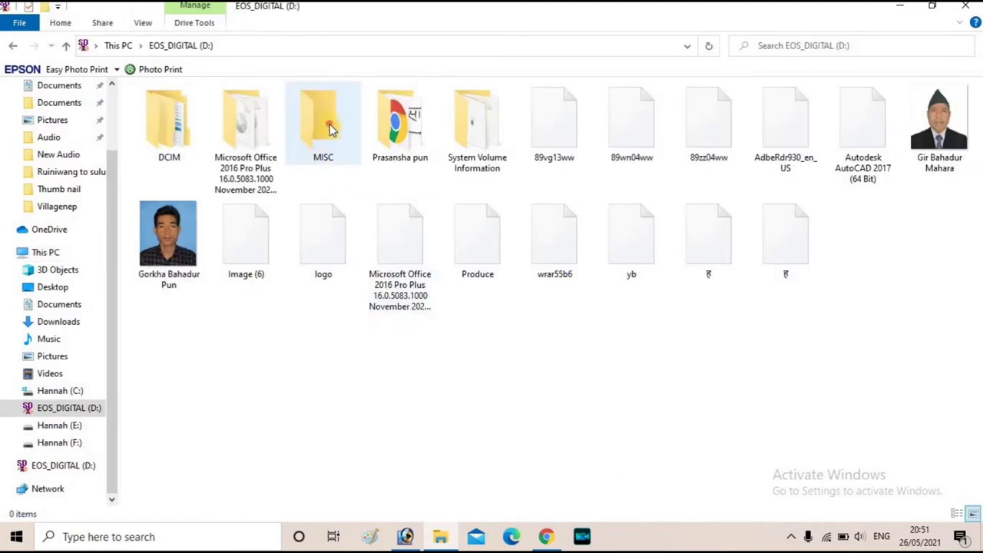
pyautogui.doubleClick(330, 129)
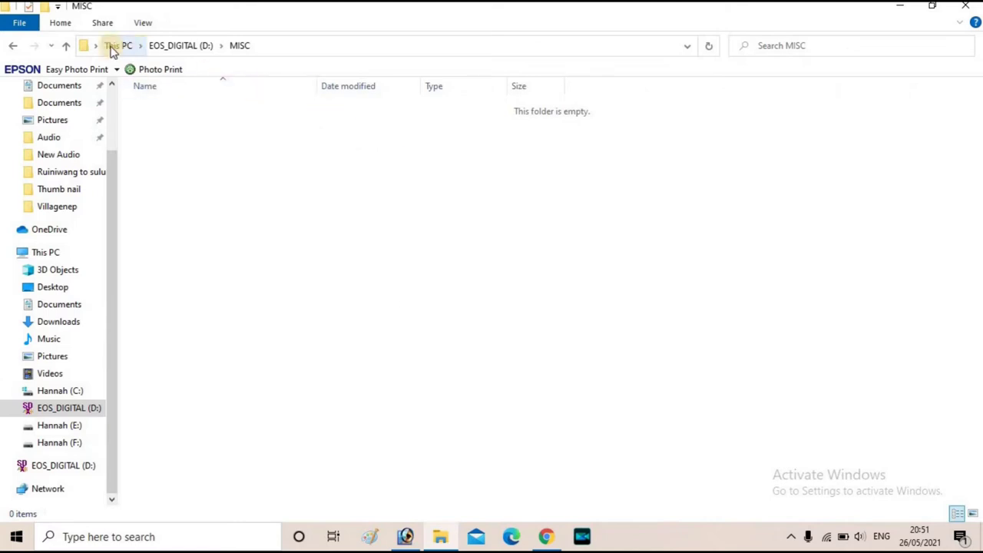
pyautogui.click(67, 45)
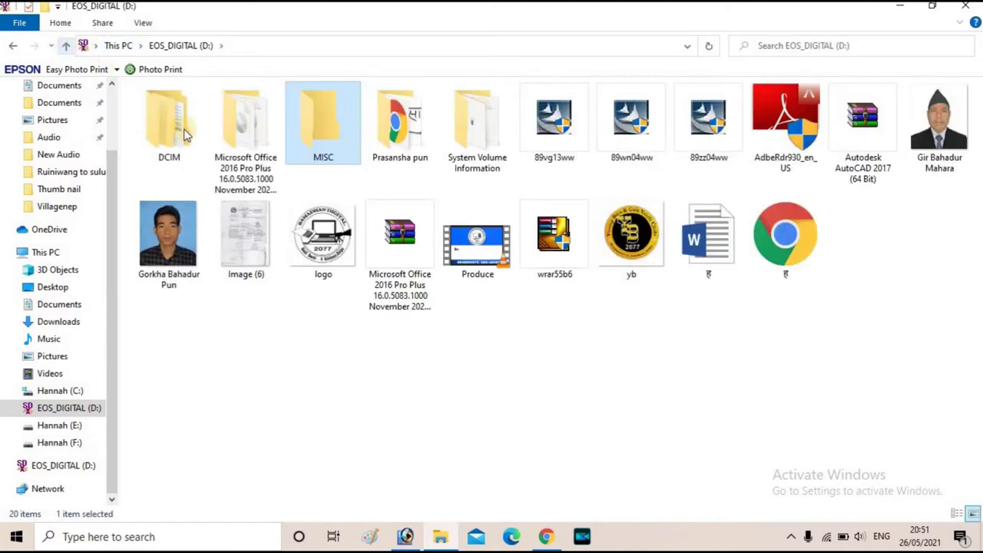
pyautogui.doubleClick(185, 134)
pyautogui.click(233, 109)
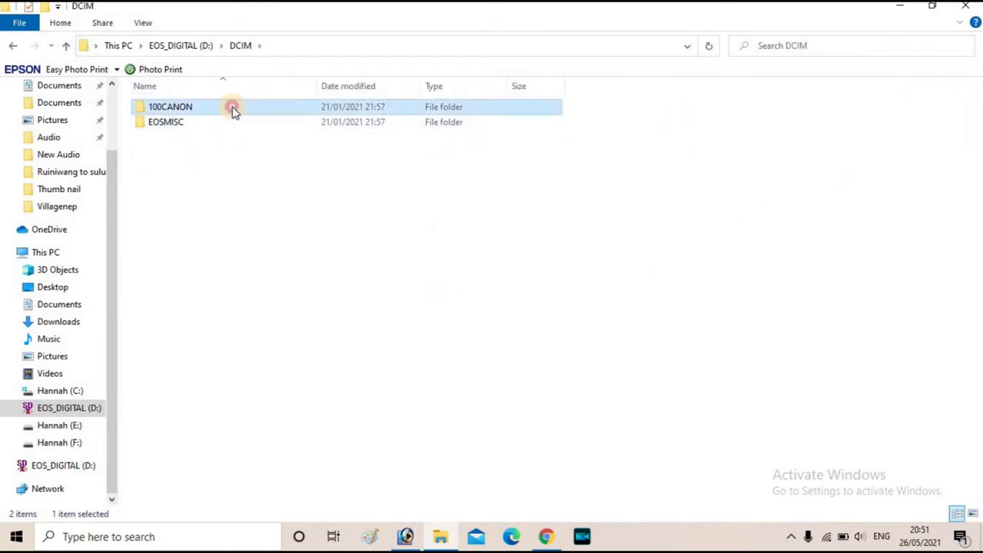
pyautogui.doubleClick(232, 108)
# Find the photo IMG_3549 in the 100CANON folder, open it in Photoshop and maximize its document window.
pyautogui.scroll(-5, 584, 315)
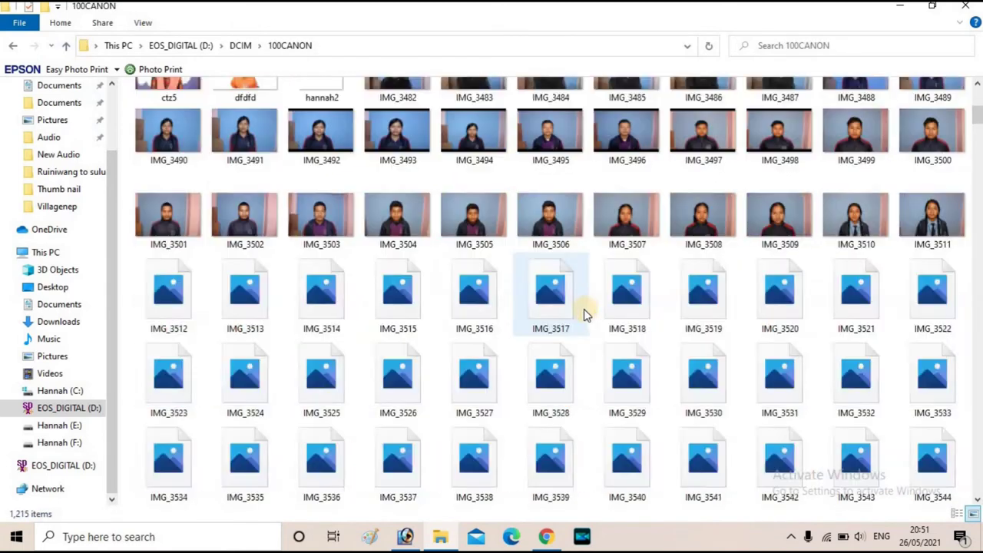
pyautogui.scroll(-4, 561, 345)
pyautogui.scroll(-3, 500, 358)
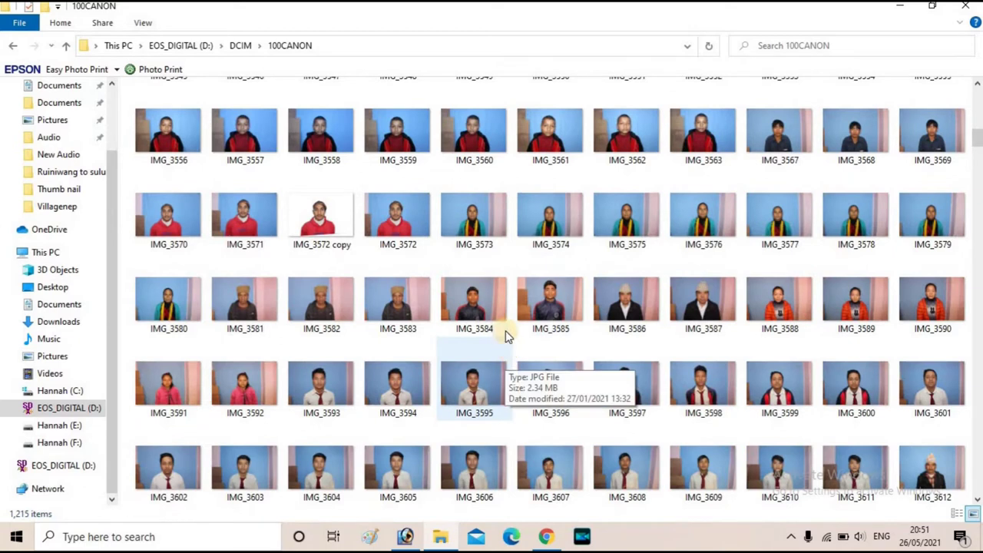
pyautogui.scroll(3, 504, 338)
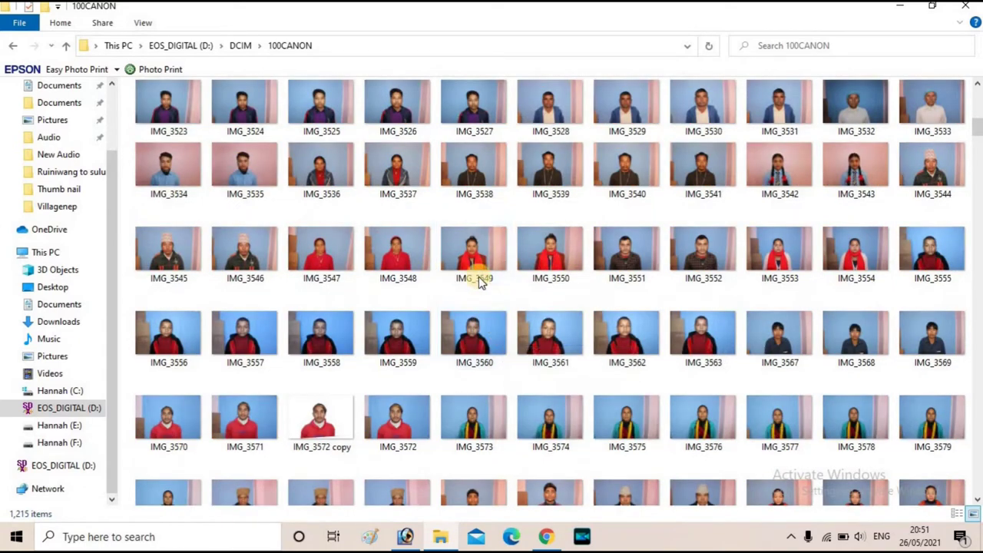
pyautogui.click(477, 248)
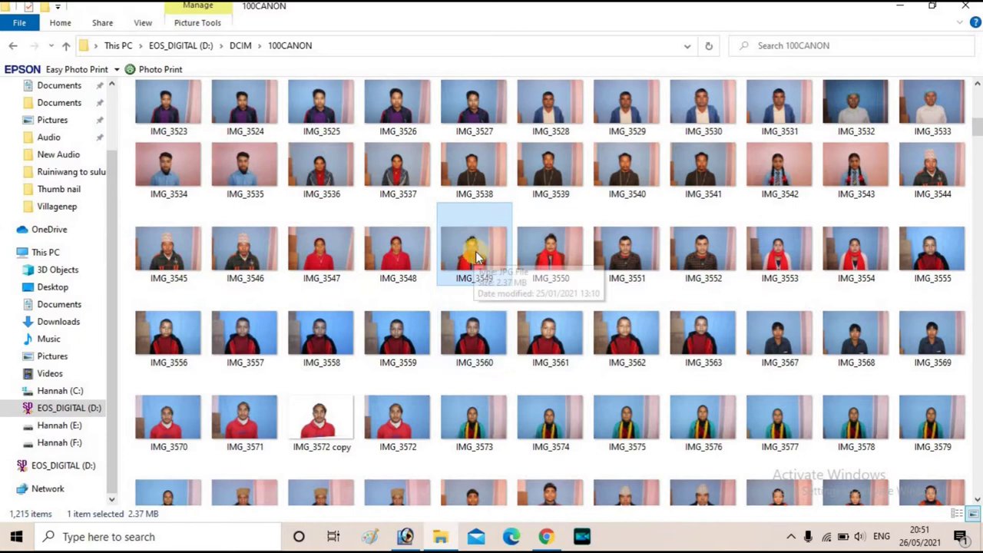
pyautogui.click(469, 263)
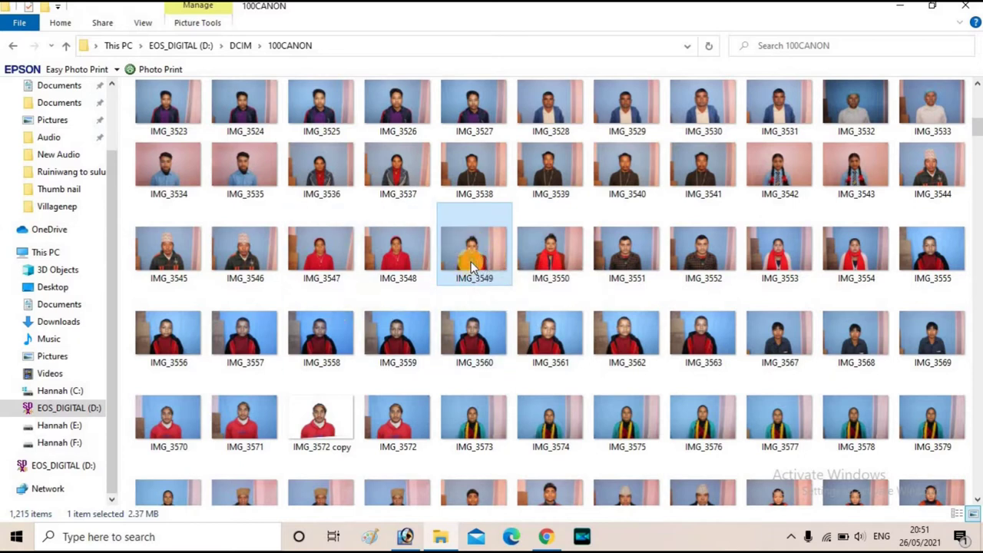
pyautogui.moveTo(470, 261); pyautogui.dragTo(387, 363)
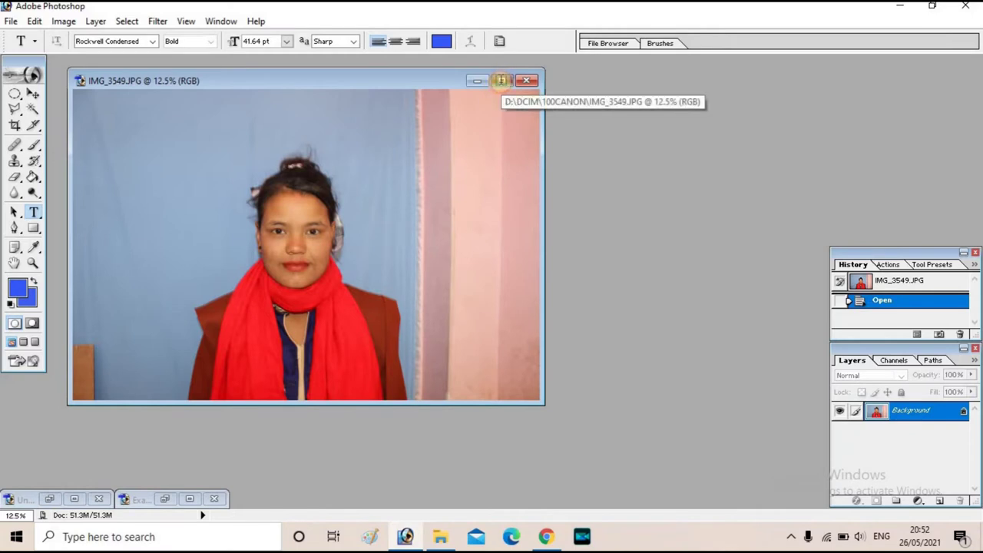
pyautogui.click(501, 81)
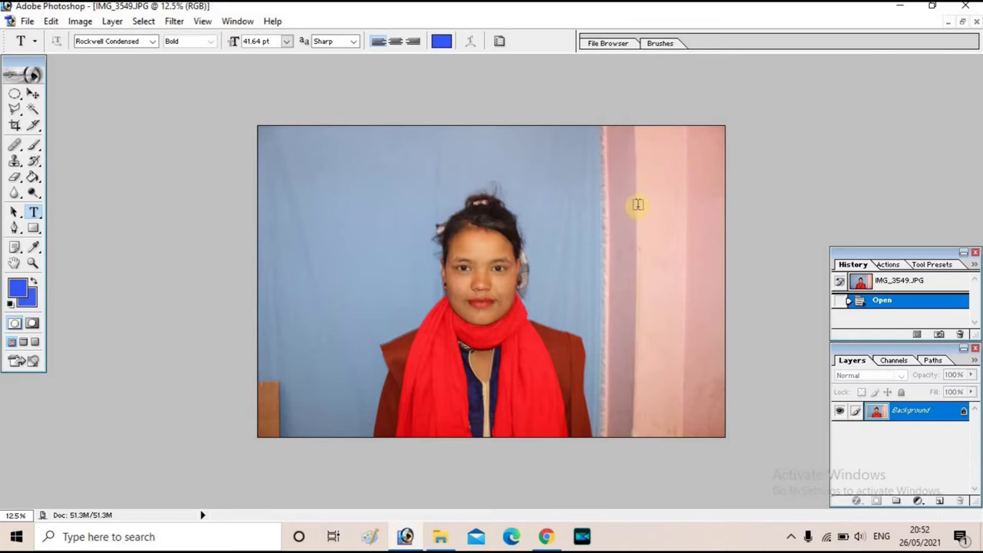
# Examine the skin blemishes on the face up close at 66.67% magnification, from the forehead down to the chin.
pyautogui.hotkey('ctrl', '+')
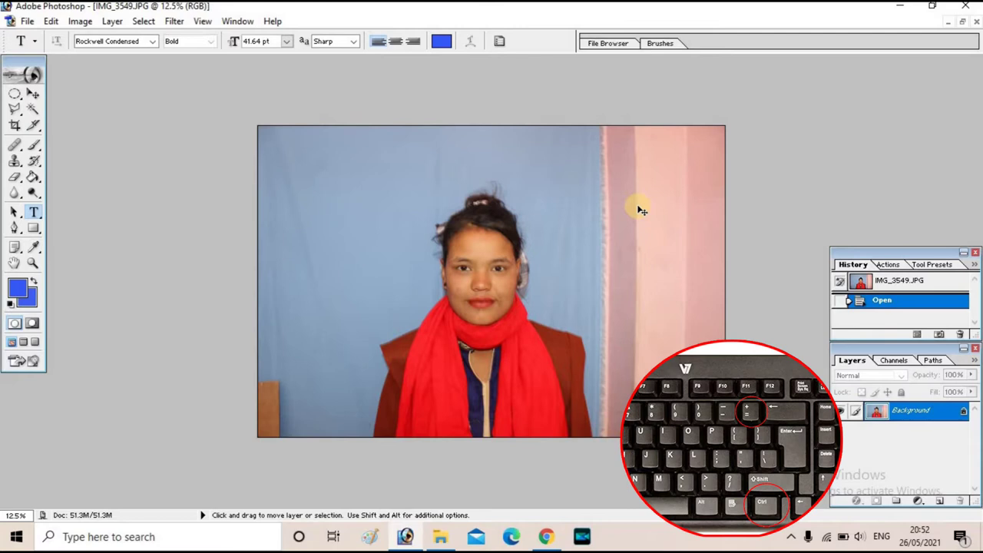
pyautogui.hotkey('ctrl', '+')
pyautogui.hotkey('ctrl', '+')
pyautogui.hotkey('ctrl', '+')
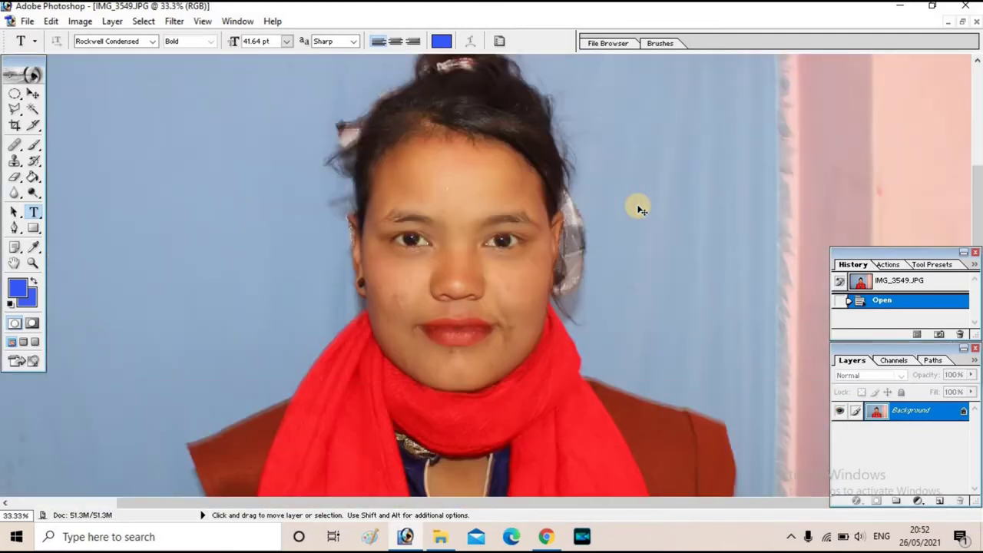
pyautogui.hotkey('ctrl', '+')
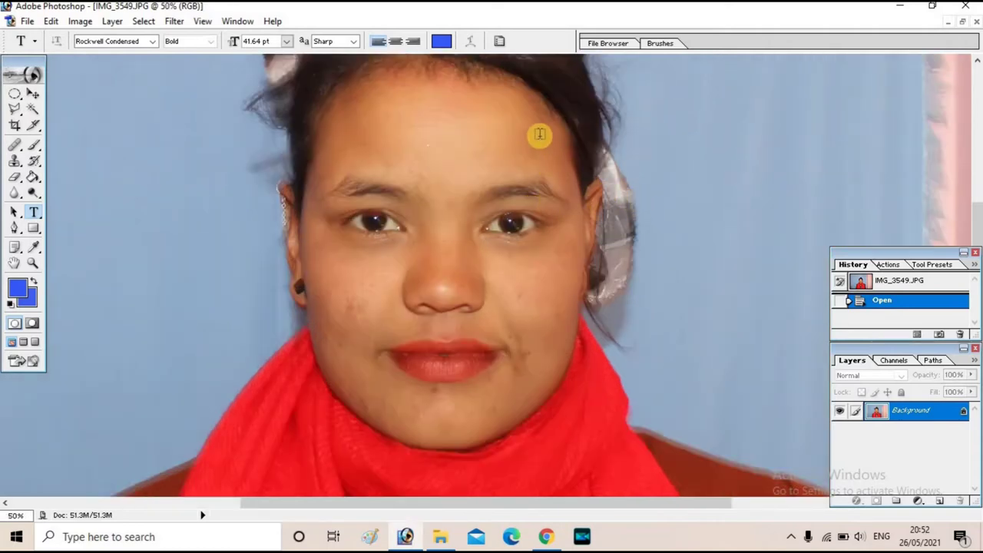
pyautogui.moveTo(574, 129); pyautogui.dragTo(599, 139)
pyautogui.press('space')
pyautogui.moveTo(549, 165); pyautogui.dragTo(603, 205)
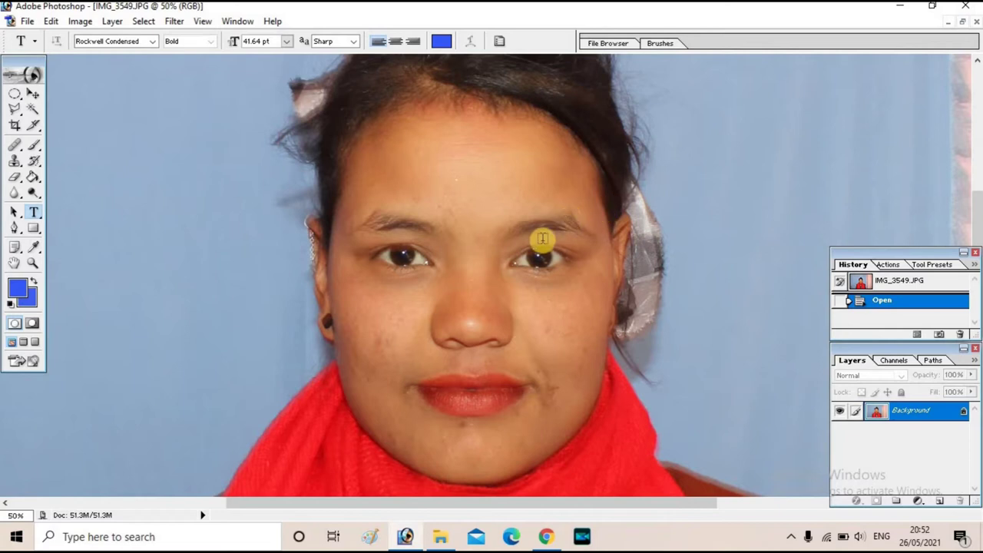
pyautogui.hotkey('ctrl', '+')
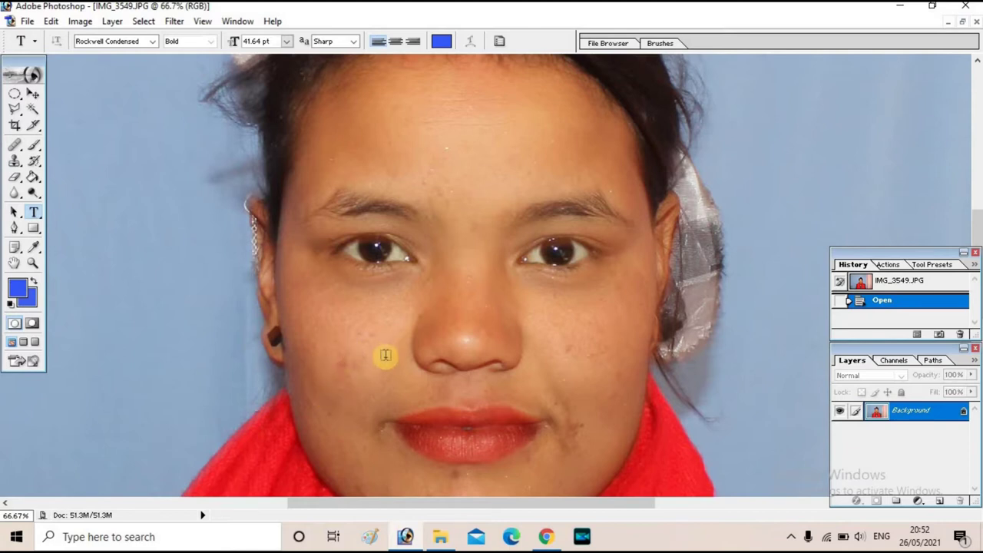
pyautogui.scroll(-3, 385, 358)
pyautogui.scroll(-1, 384, 358)
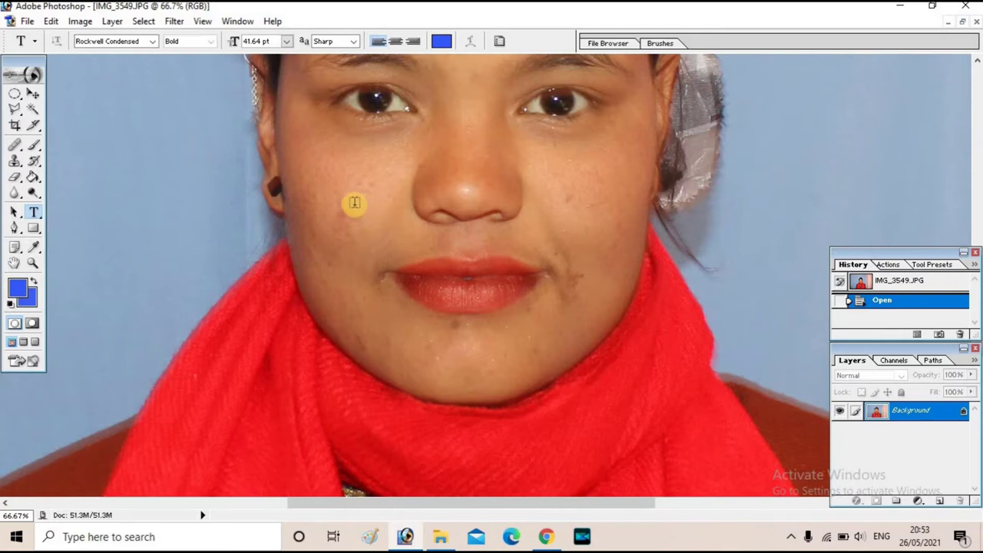
# Choose the Brush tool and lower its opacity to 23%.
pyautogui.click(31, 151)
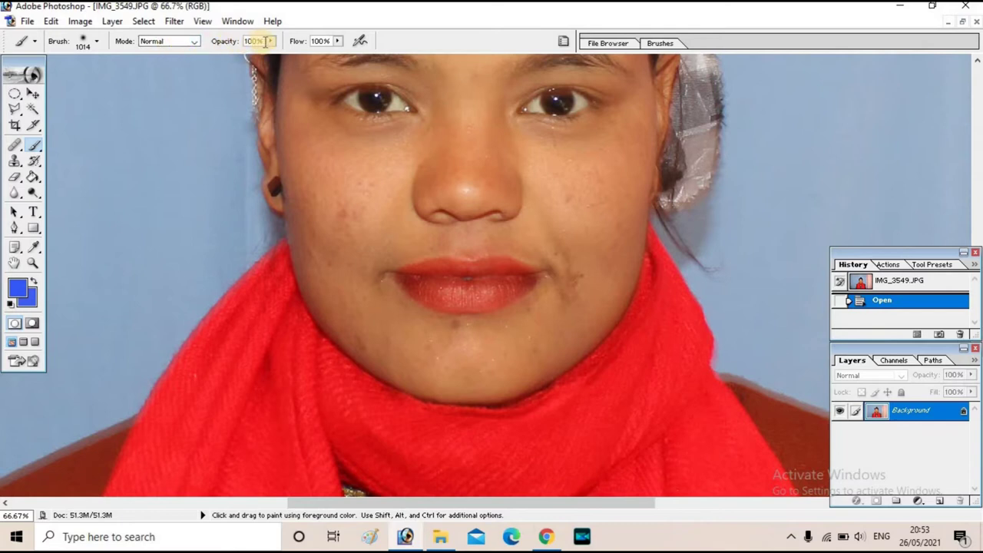
pyautogui.moveTo(268, 44); pyautogui.dragTo(244, 49)
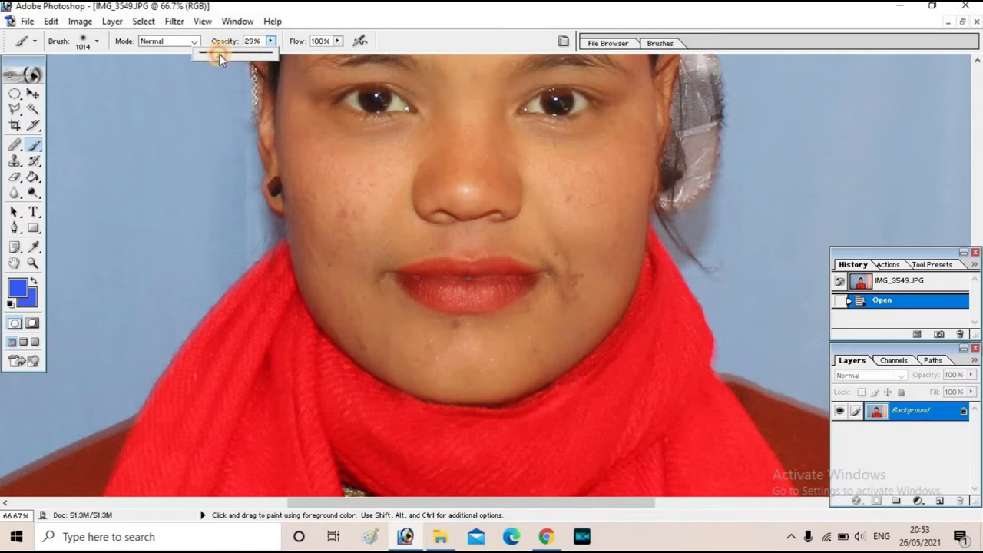
pyautogui.moveTo(217, 53); pyautogui.dragTo(216, 56)
# Set the brush's master diameter to 82 px and undo the test dab on the cheek.
pyautogui.rightClick(376, 209)
pyautogui.rightClick(364, 193)
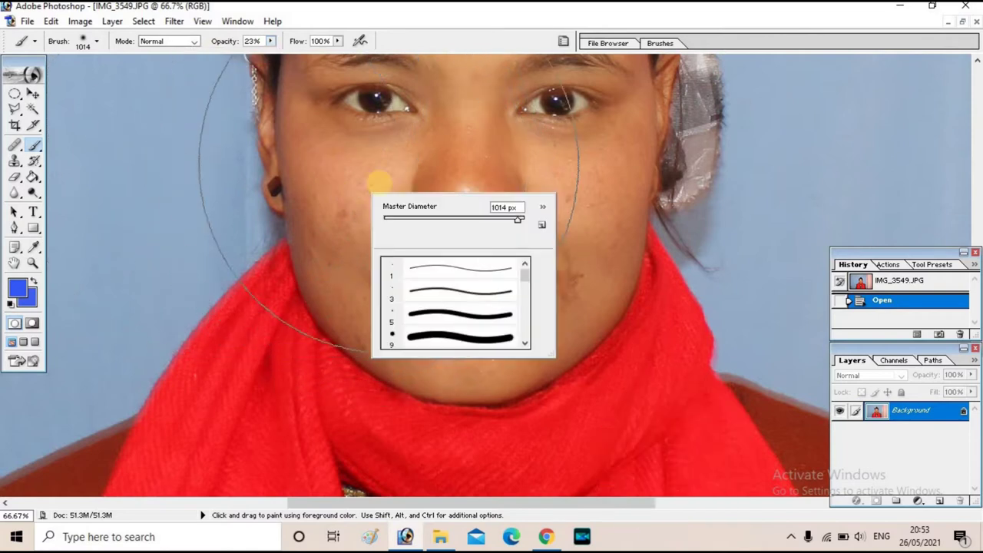
pyautogui.rightClick(362, 161)
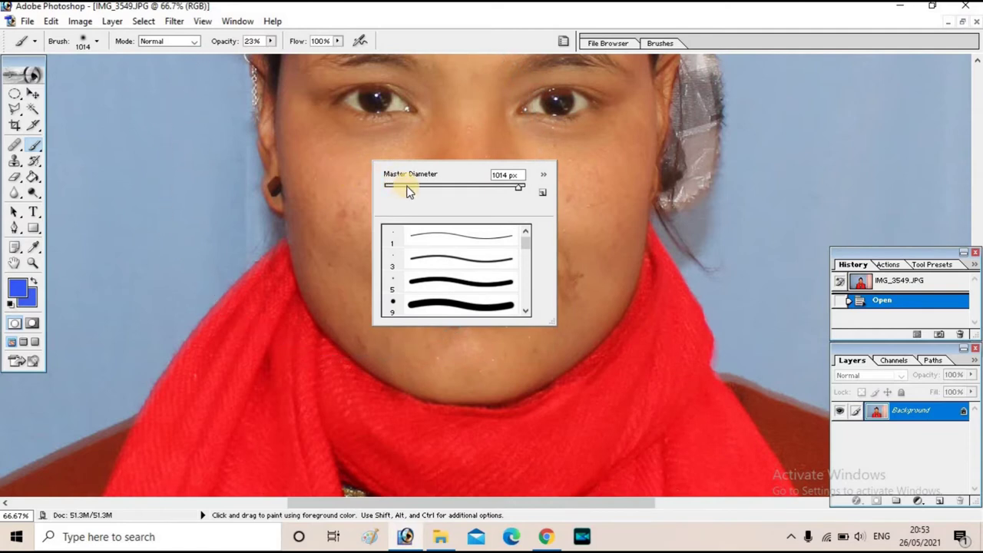
pyautogui.moveTo(406, 186); pyautogui.dragTo(432, 188)
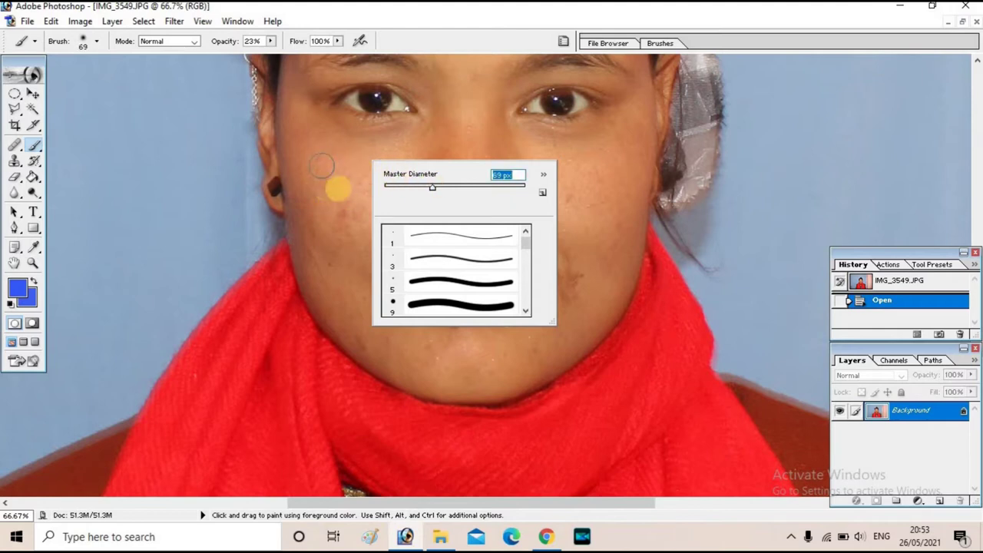
pyautogui.click(442, 189)
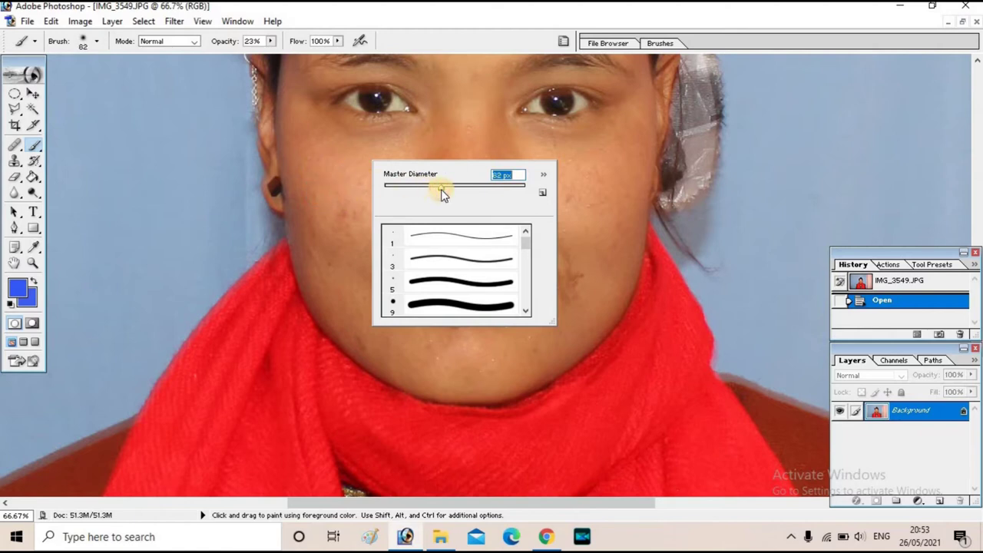
pyautogui.click(348, 185)
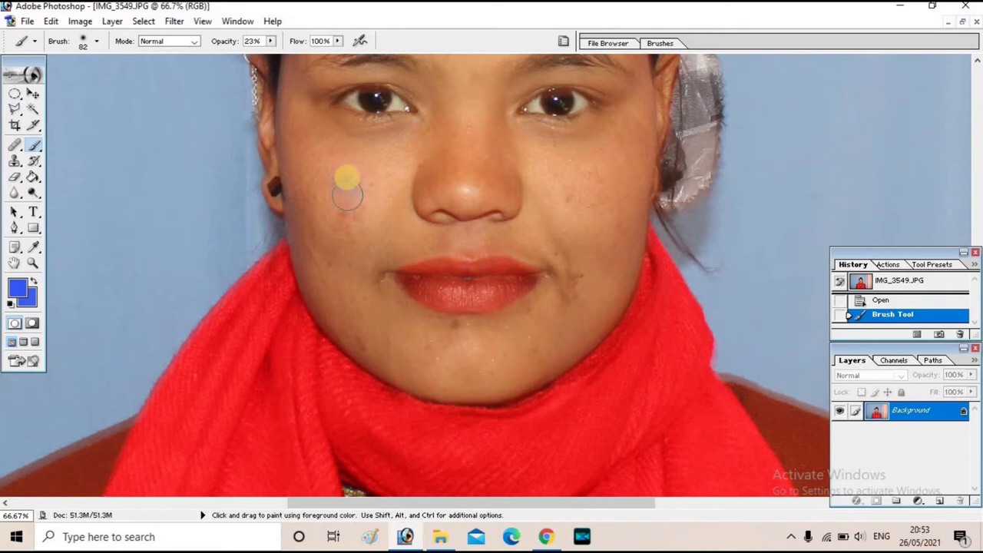
pyautogui.hotkey('ctrl', 'z')
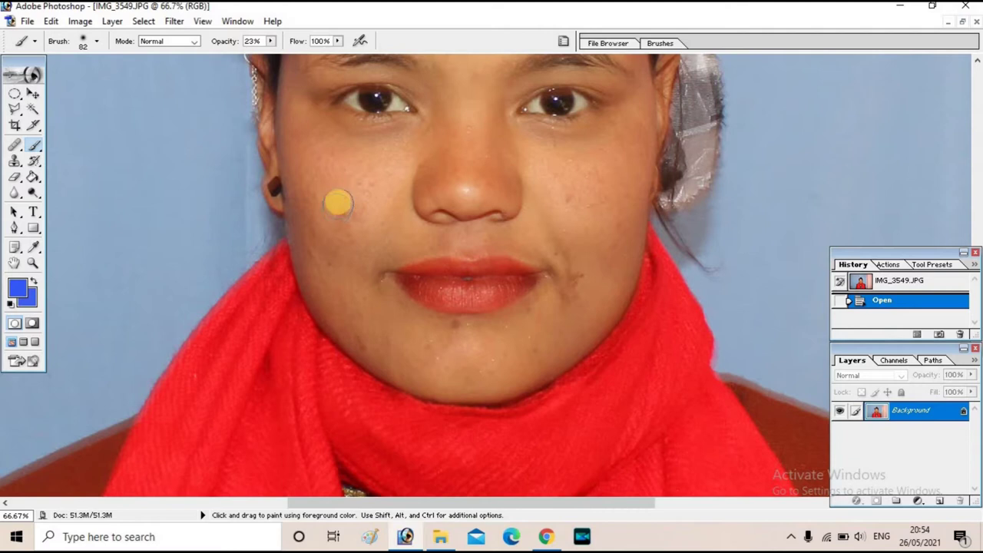
# Set the foreground color to the skin tone E8A37C sampled from the cheek beside the nose.
pyautogui.click(21, 289)
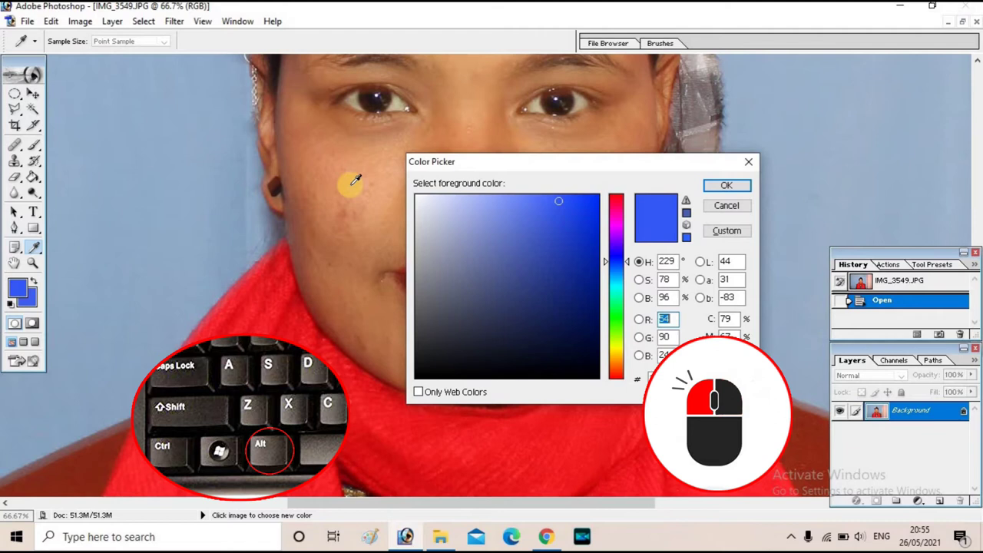
pyautogui.keyDown('alt'); pyautogui.click(351, 184); pyautogui.keyUp('alt')
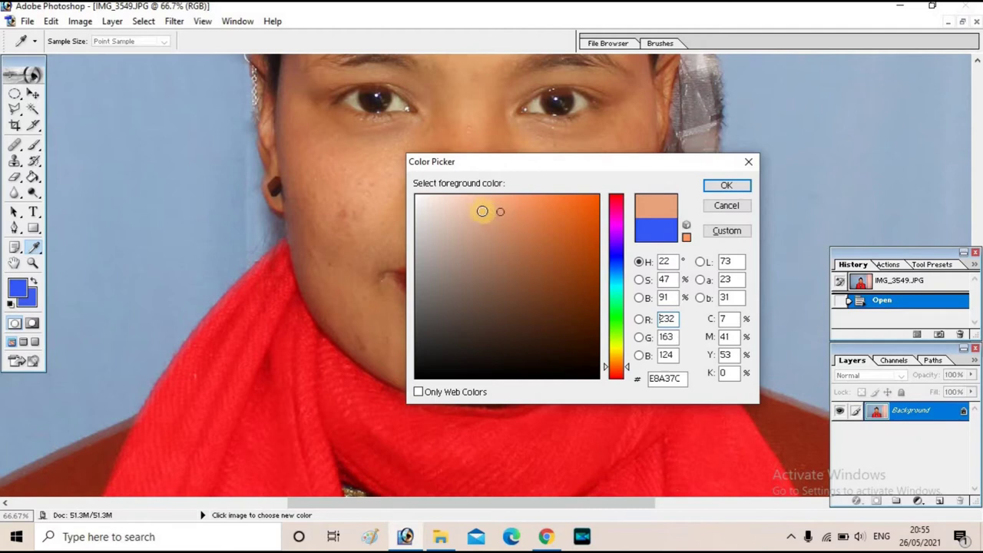
pyautogui.click(713, 188)
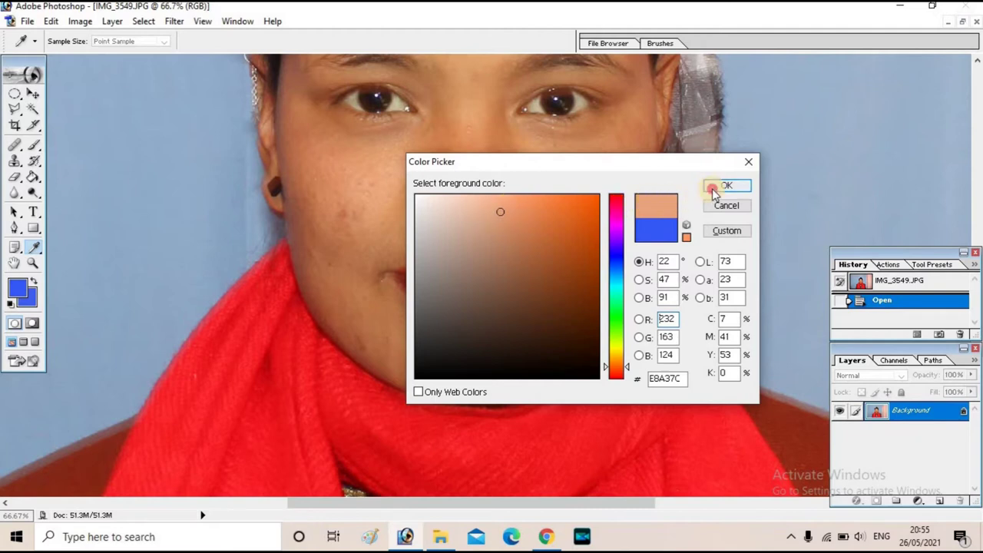
# Set the brush's master diameter to 102 px and dab skin tone over the blemishes on the picture's left cheek.
pyautogui.press('b')
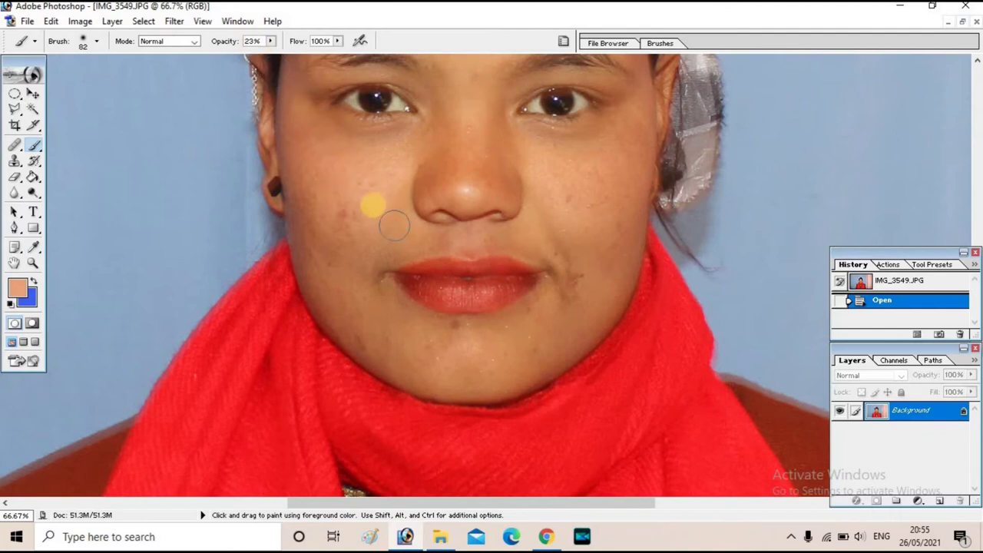
pyautogui.rightClick(348, 198)
pyautogui.moveTo(423, 223); pyautogui.dragTo(437, 223)
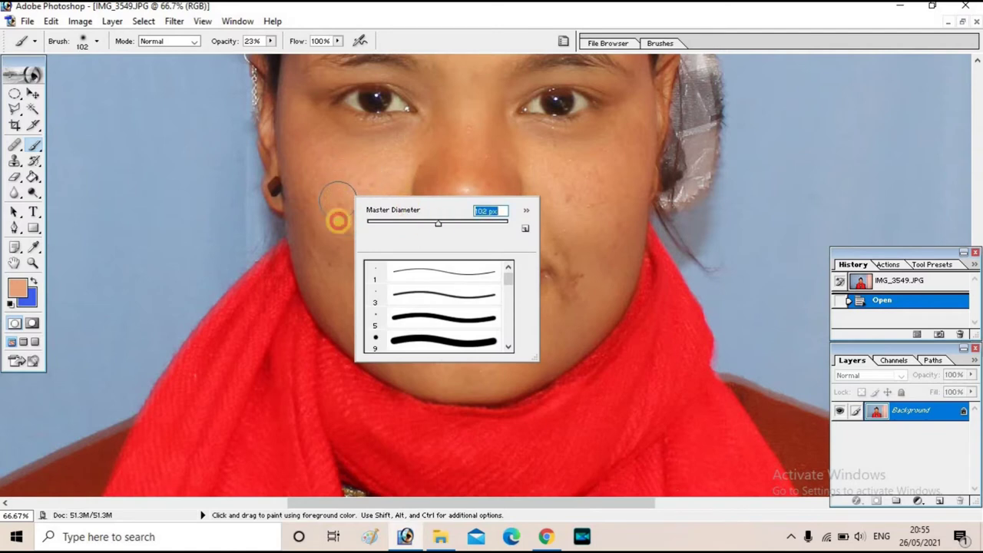
pyautogui.click(351, 213)
pyautogui.click(341, 230)
pyautogui.click(327, 208)
pyautogui.click(322, 222)
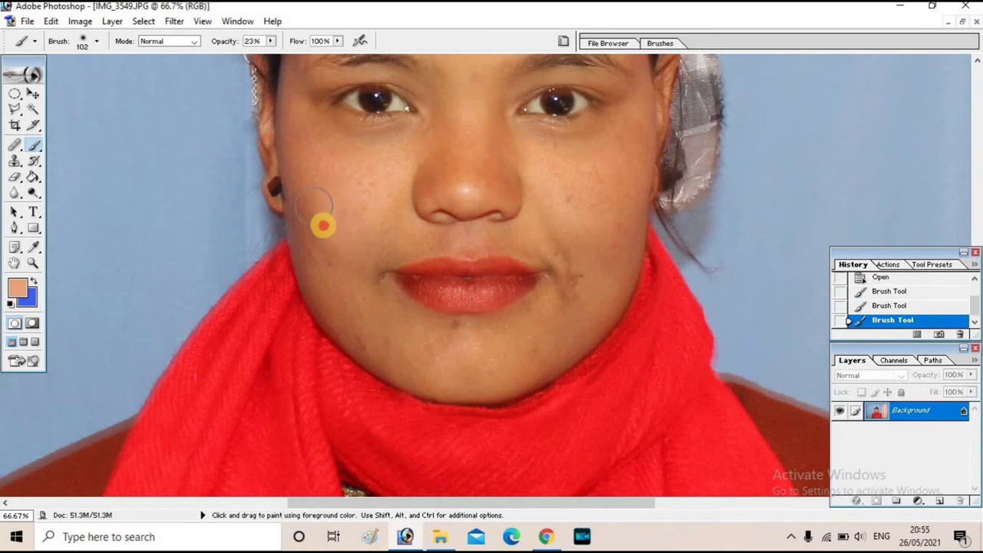
pyautogui.click(341, 254)
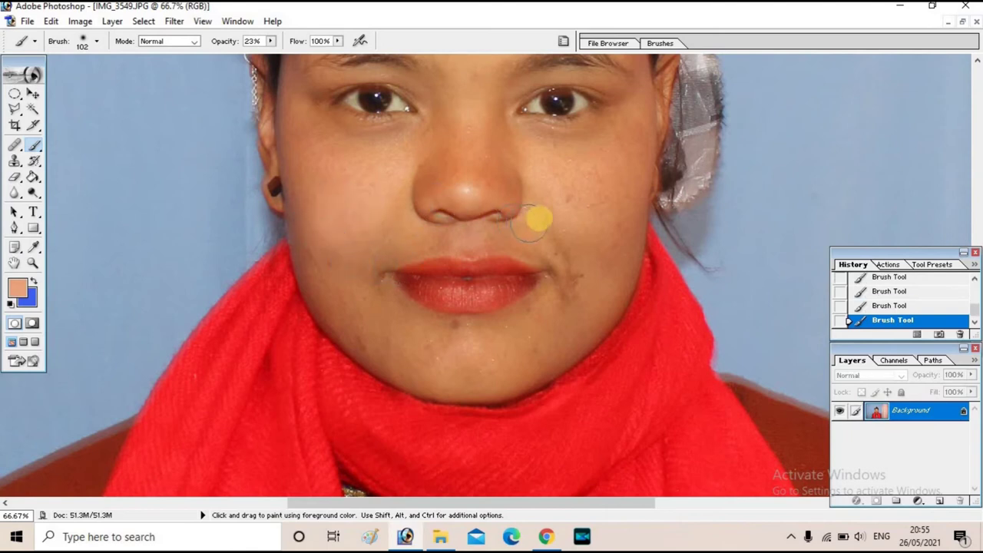
# Paint skin tone over the blemishes beside the mouth on the picture's right cheek and between the eyebrows.
pyautogui.click(583, 262)
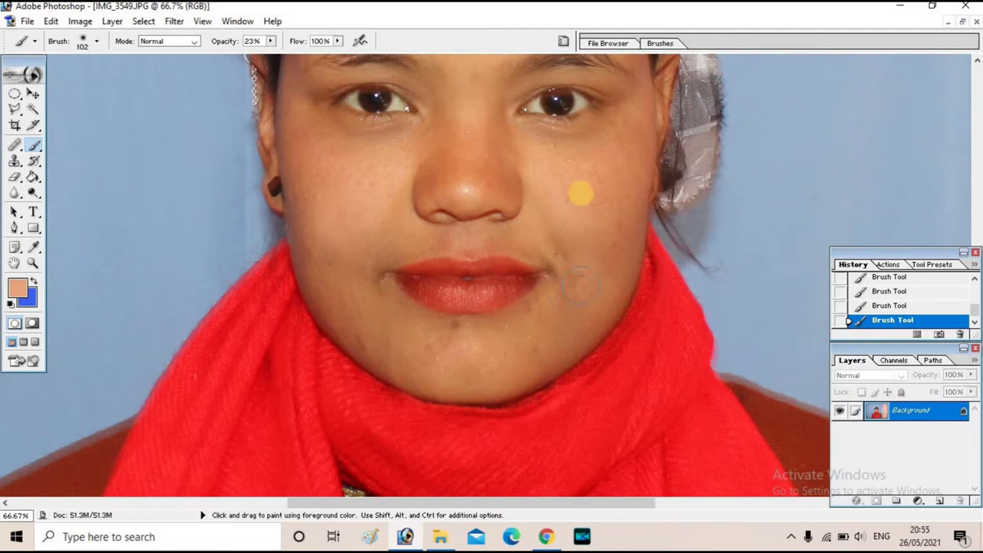
pyautogui.scroll(5, 575, 197)
pyautogui.scroll(1, 474, 222)
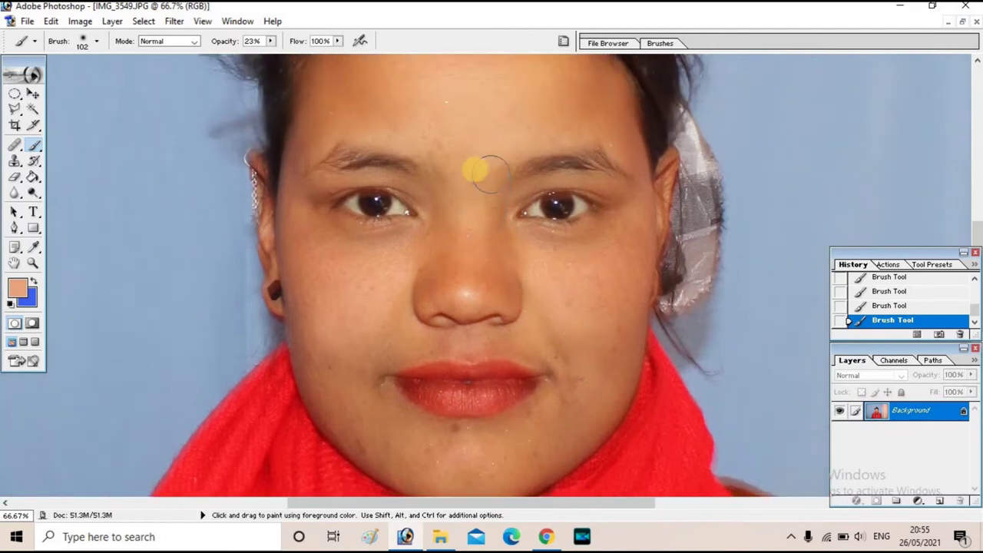
pyautogui.click(450, 149)
pyautogui.moveTo(431, 135)
pyautogui.mouseDown()
pyautogui.moveTo(551, 107)
pyautogui.moveTo(395, 116)
pyautogui.moveTo(461, 120)
pyautogui.moveTo(461, 169)
pyautogui.moveTo(442, 153)
pyautogui.mouseUp()
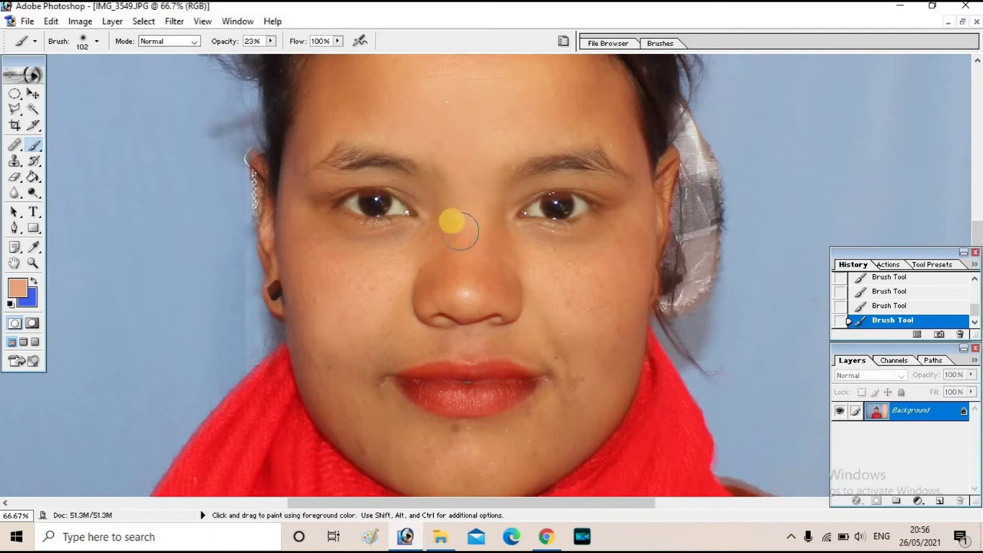
# Set the Crop tool to a width of 2.5 cm, a height of 2.9 cm and a resolution of 800 pixels/inch.
pyautogui.press('ctrl')
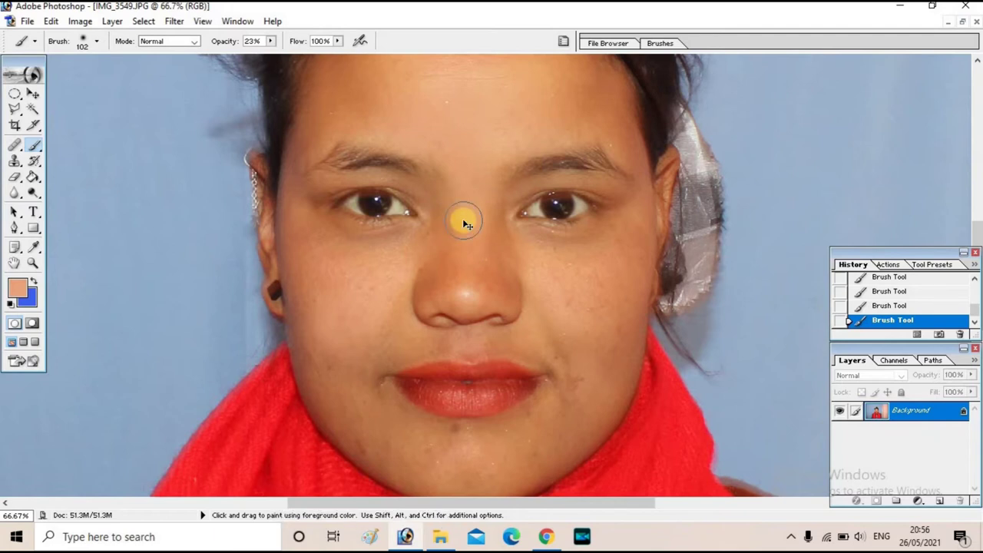
pyautogui.press('ctrl')
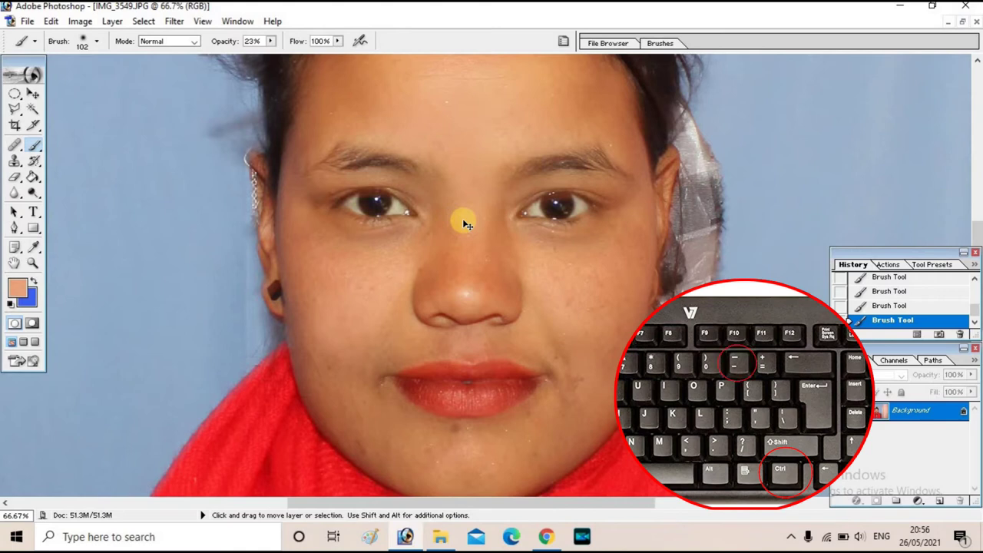
pyautogui.hotkey('ctrl', '-')
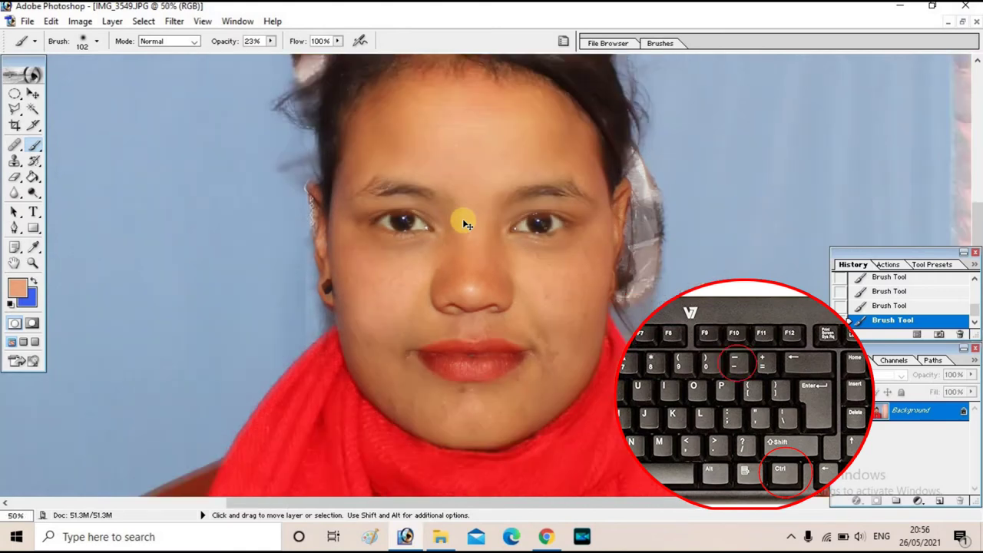
pyautogui.hotkey('ctrl', '-')
pyautogui.hotkey('ctrl', '-')
pyautogui.hotkey('ctrl', '-')
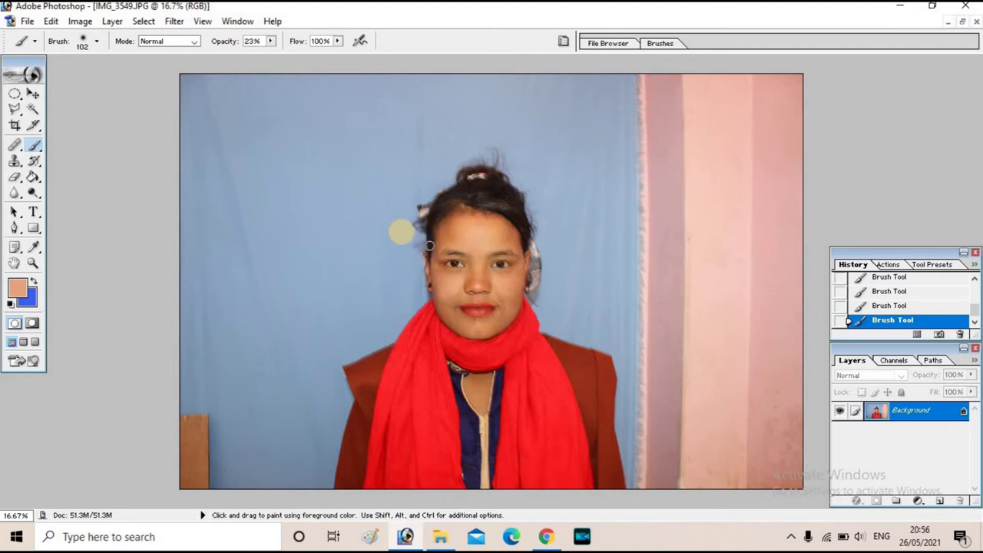
pyautogui.click(15, 126)
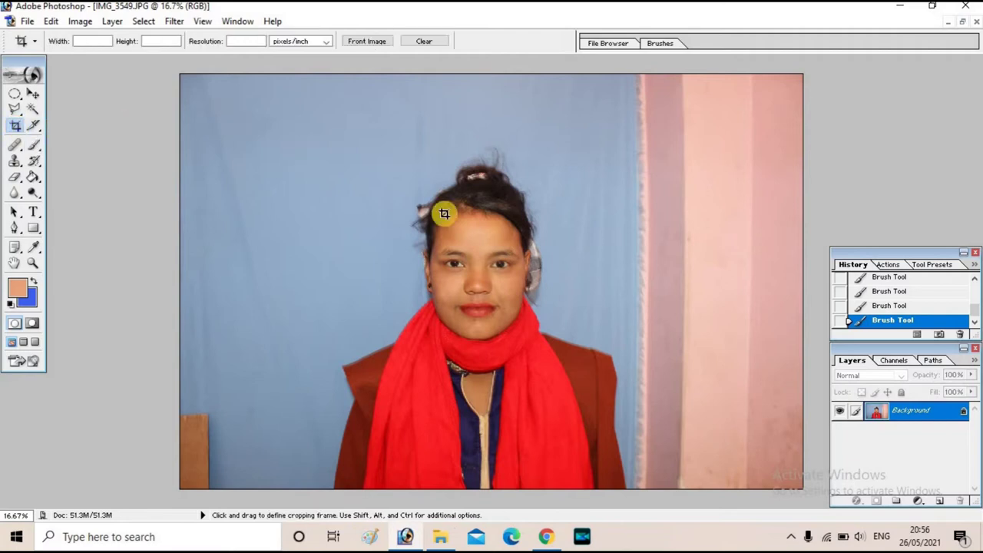
pyautogui.click(93, 42)
pyautogui.write('2.5')
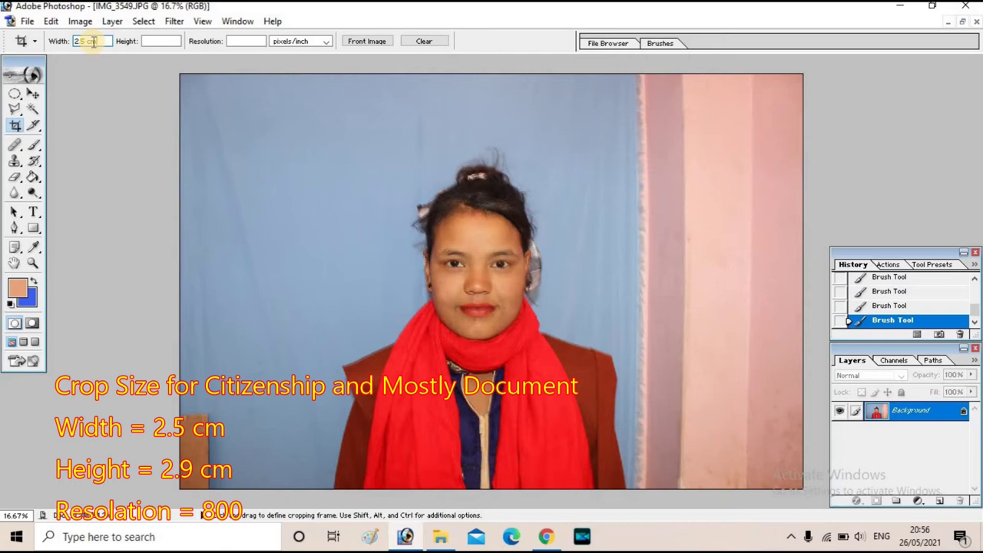
pyautogui.click(154, 42)
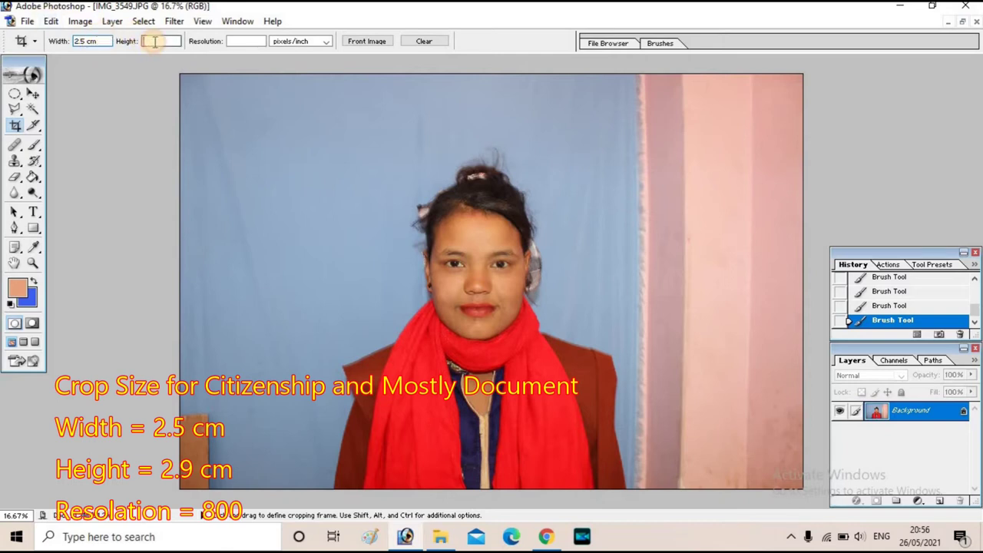
pyautogui.write('2.9')
pyautogui.click(248, 42)
pyautogui.click(248, 42)
pyautogui.write('800')
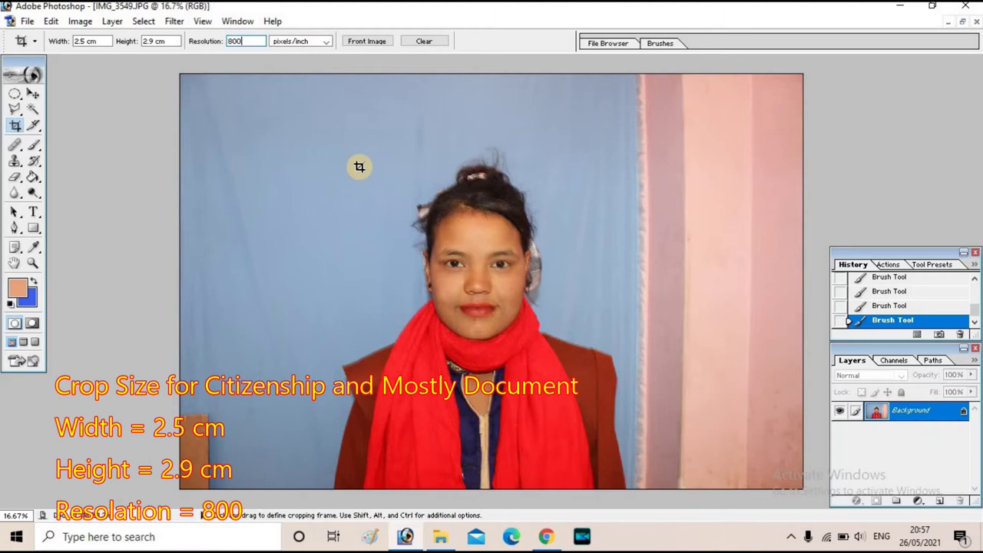
# Crop the photo to the head and shoulders, centring the frame on the face with space above the hair.
pyautogui.moveTo(364, 172)
pyautogui.mouseDown()
pyautogui.moveTo(459, 249)
pyautogui.moveTo(566, 365)
pyautogui.moveTo(625, 477)
pyautogui.moveTo(611, 458)
pyautogui.mouseUp()
pyautogui.moveTo(555, 389); pyautogui.dragTo(553, 377)
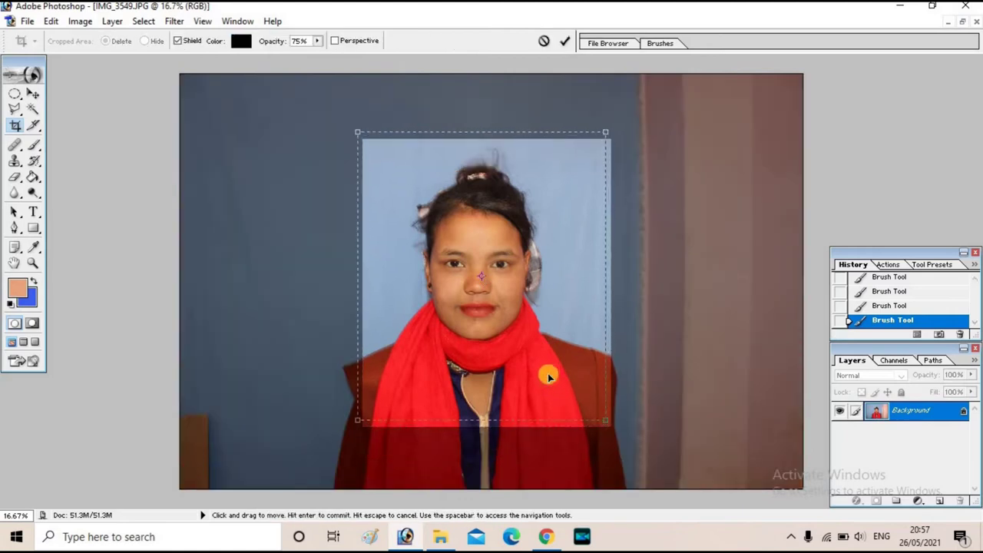
pyautogui.moveTo(358, 420); pyautogui.dragTo(353, 423)
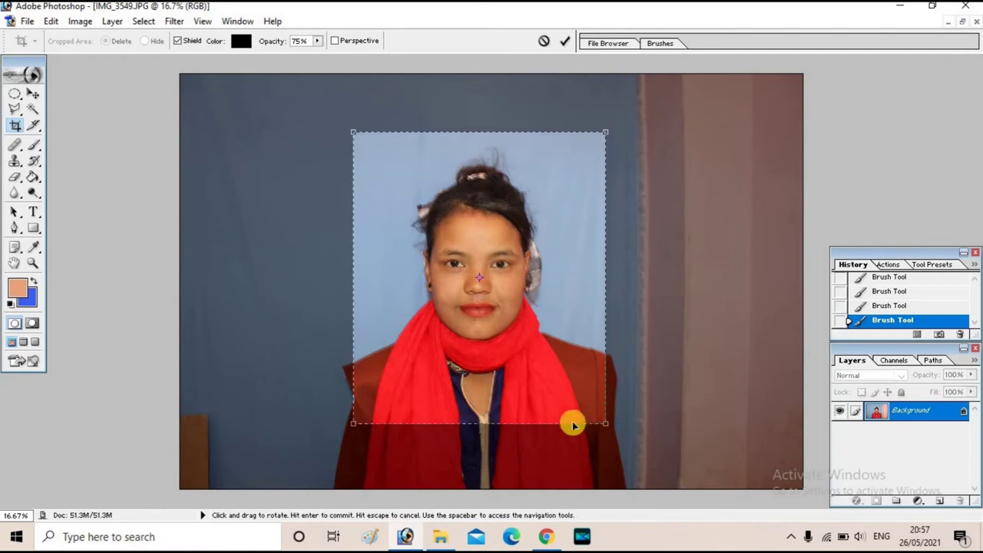
pyautogui.moveTo(607, 423); pyautogui.dragTo(610, 427)
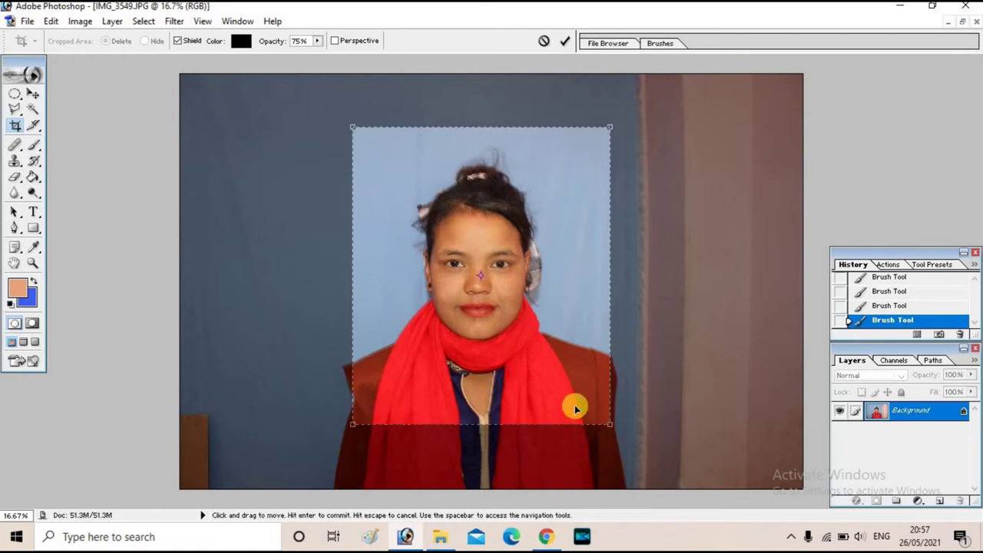
pyautogui.press('Return')
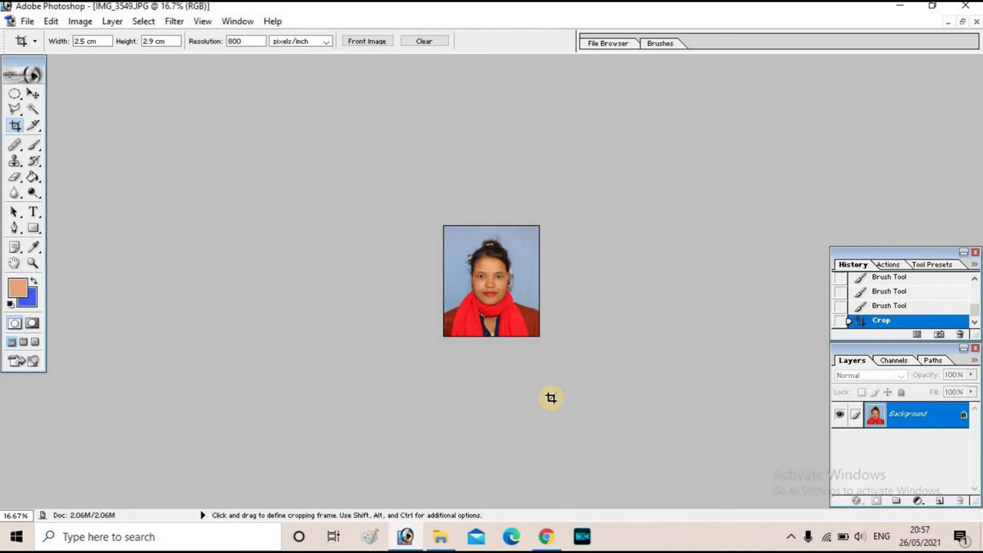
# Examine the cropped portrait at larger magnifications, up to about 44%.
pyautogui.scroll(5, 446, 314)
pyautogui.scroll(2, 497, 318)
pyautogui.scroll(-3, 507, 326)
pyautogui.scroll(1, 515, 325)
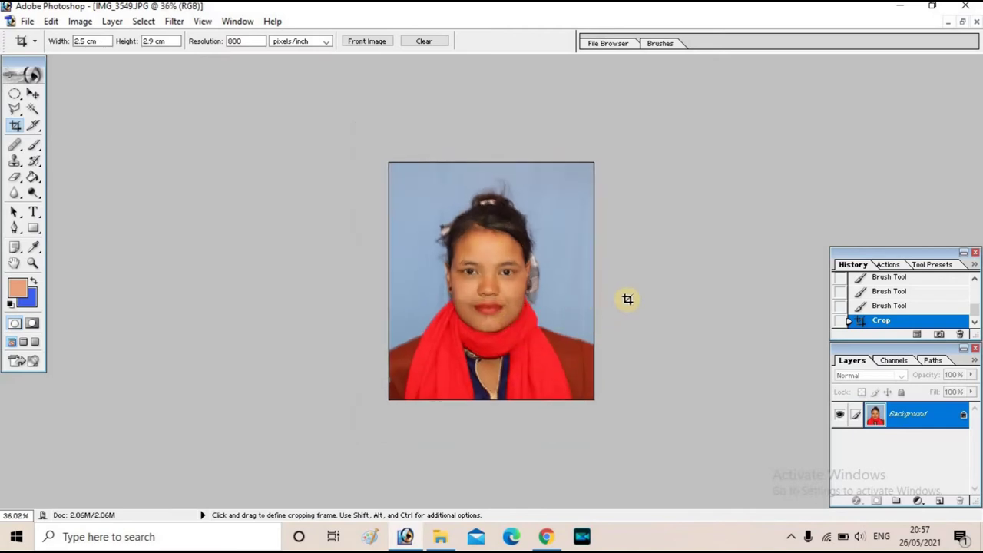
pyautogui.scroll(1, 556, 304)
pyautogui.scroll(-1, 554, 311)
pyautogui.scroll(1, 553, 311)
pyautogui.scroll(-2, 553, 311)
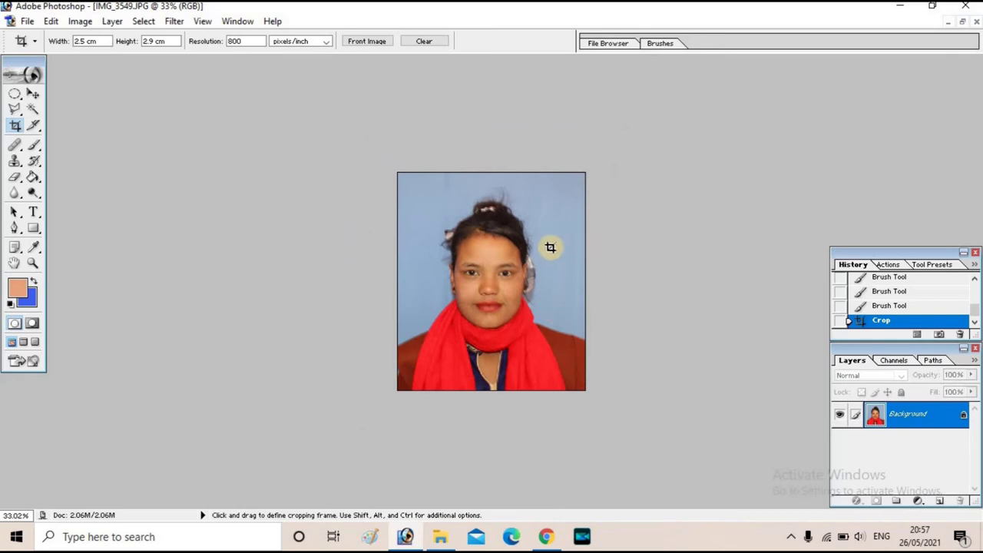
pyautogui.scroll(1, 547, 278)
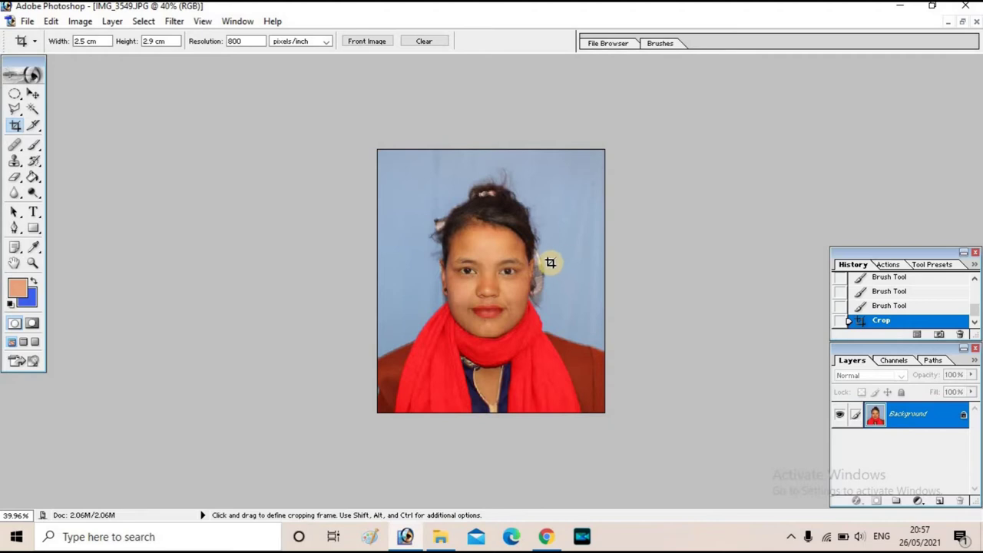
pyautogui.scroll(1, 549, 263)
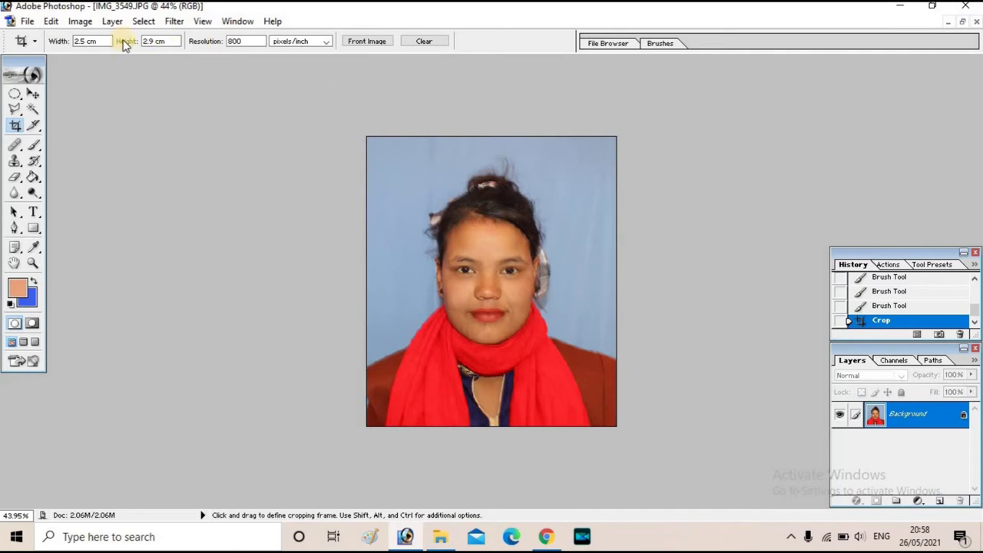
# Create a new white A4 document, 210 × 297 mm, in RGB Color at 800 pixels/inch.
pyautogui.click(27, 20)
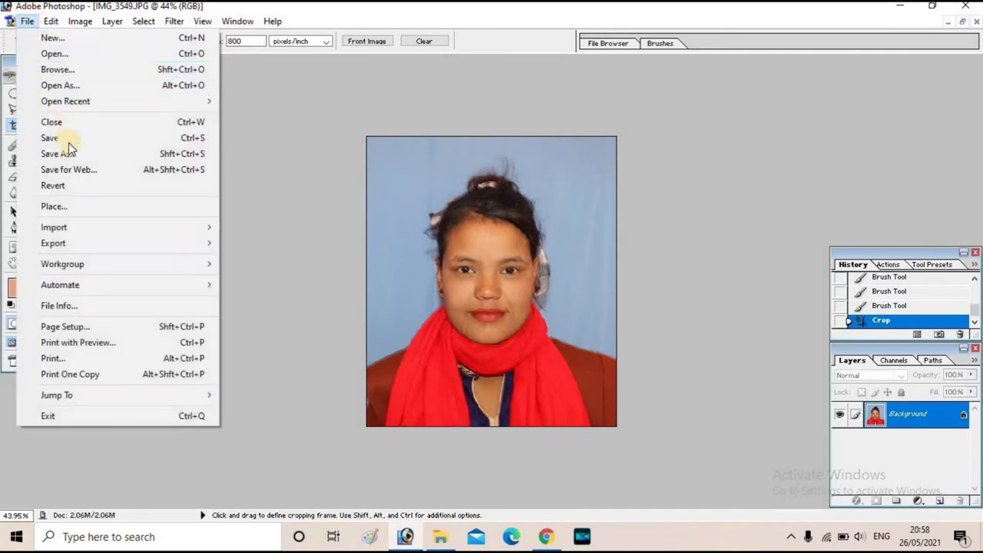
pyautogui.click(80, 43)
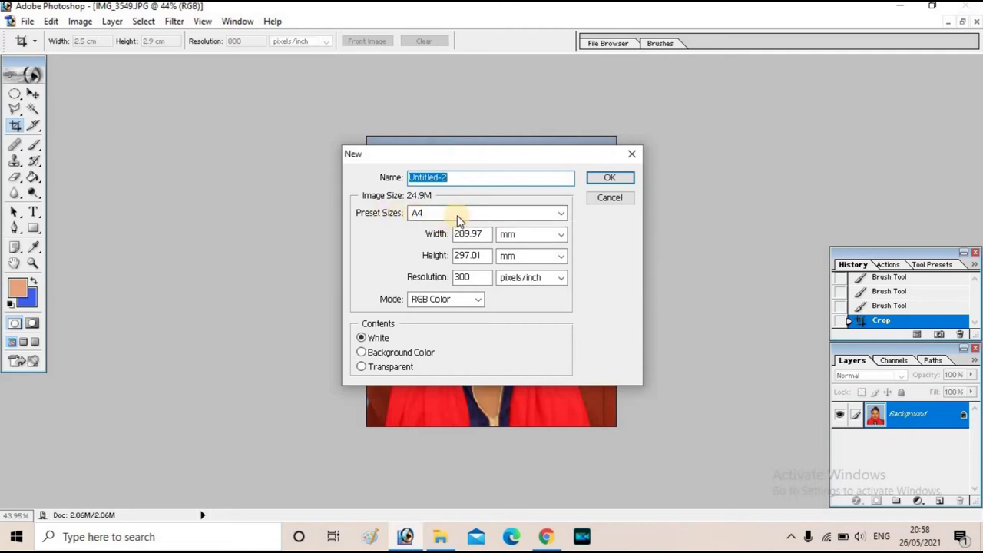
pyautogui.click(464, 277)
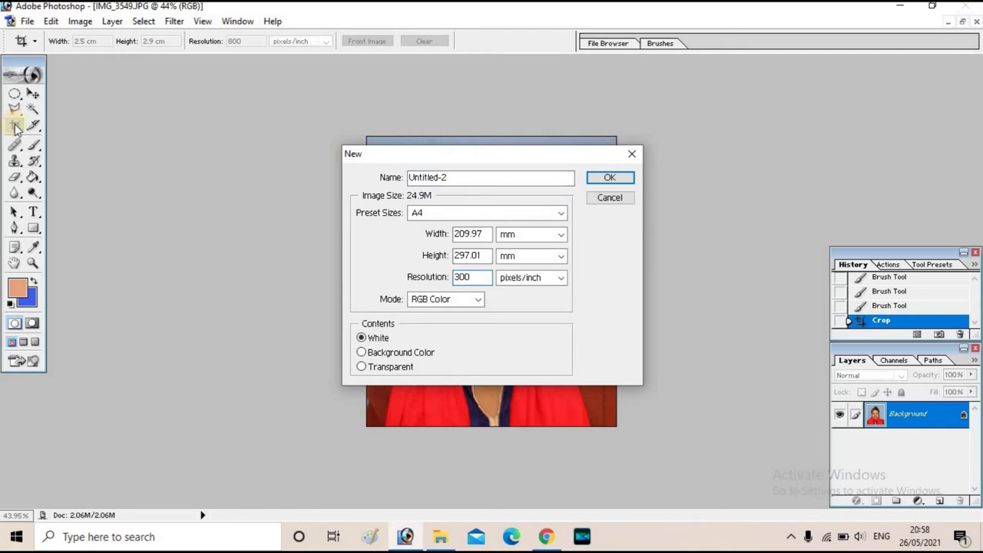
pyautogui.doubleClick(469, 257)
pyautogui.doubleClick(461, 277)
pyautogui.click(455, 281)
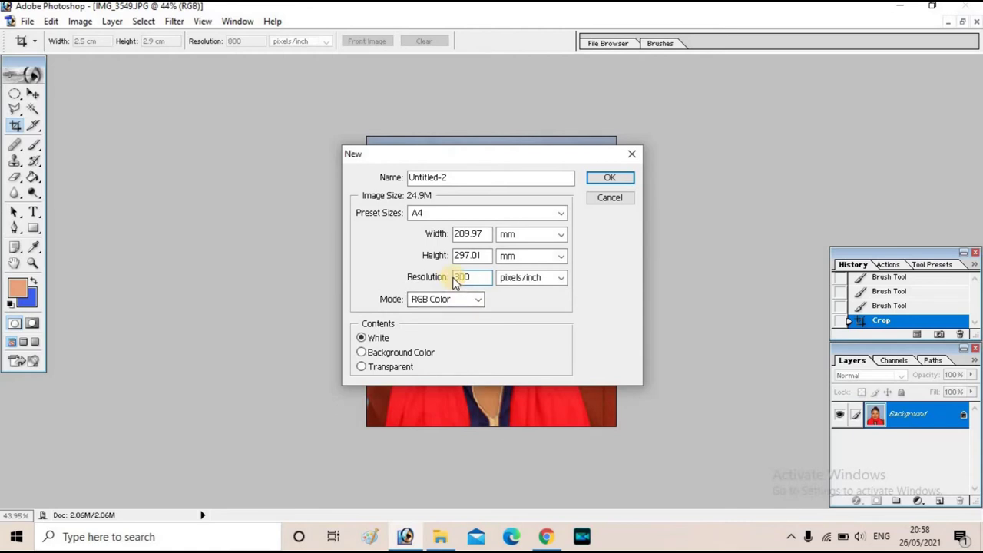
pyautogui.click(417, 215)
pyautogui.doubleClick(464, 277)
pyautogui.doubleClick(462, 277)
pyautogui.write('300')
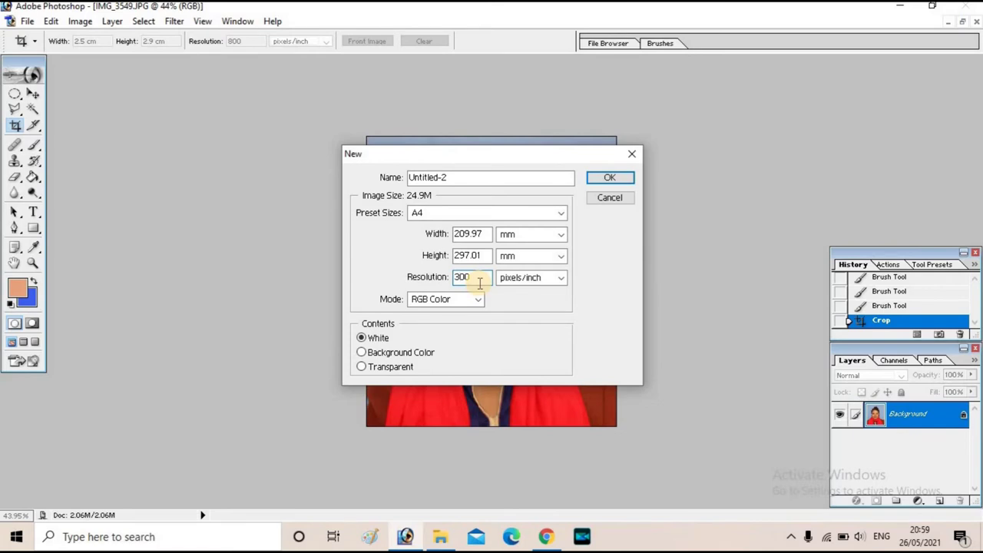
pyautogui.write('8')
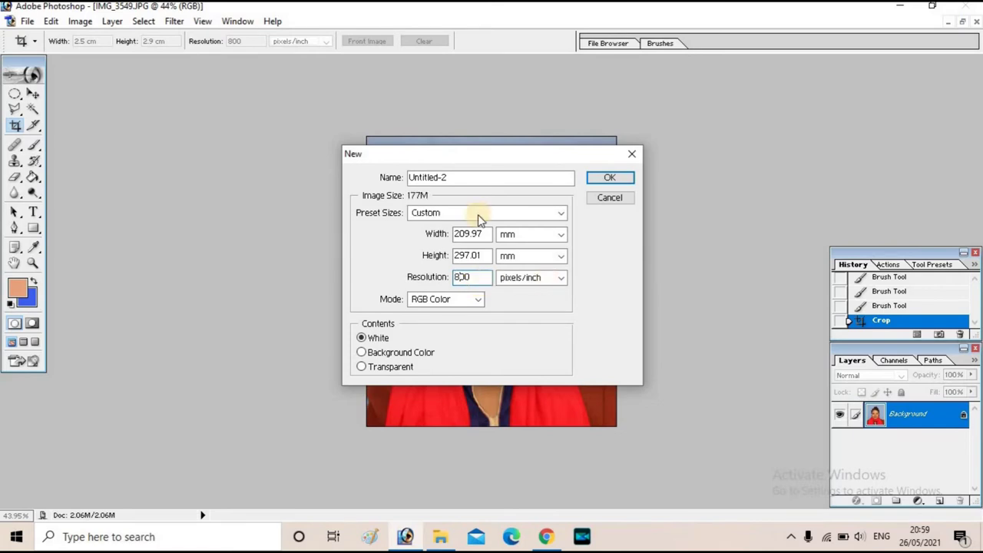
pyautogui.click(447, 213)
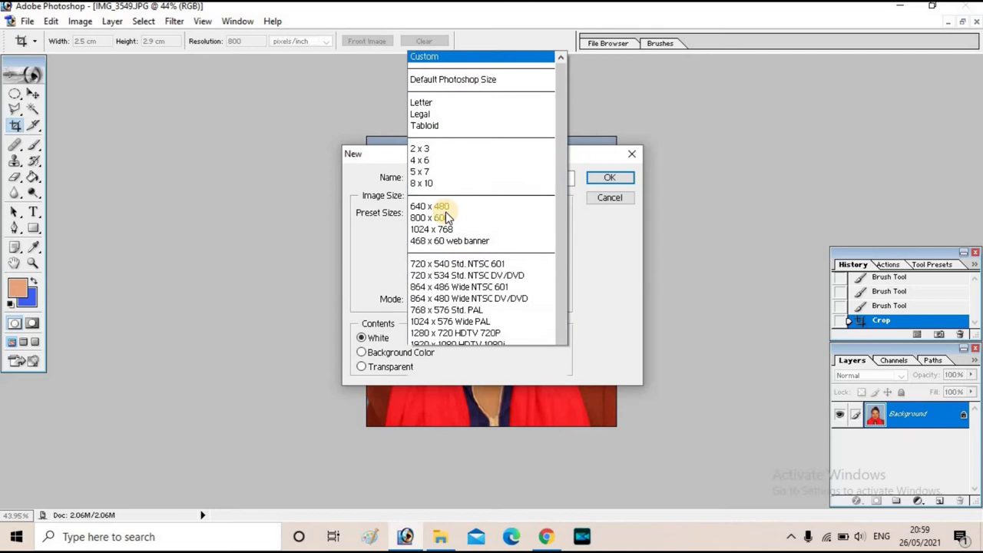
pyautogui.click(419, 315)
pyautogui.click(459, 276)
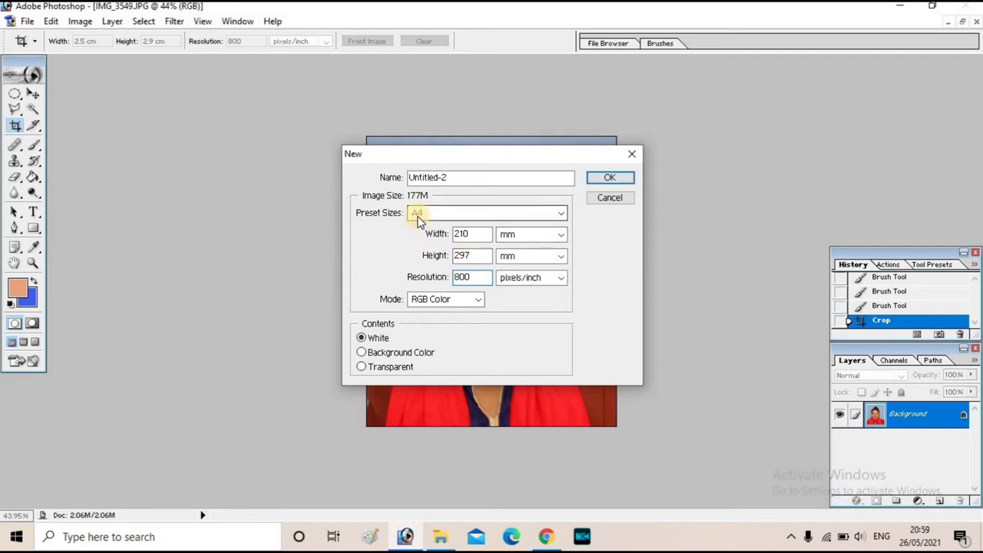
pyautogui.click(605, 180)
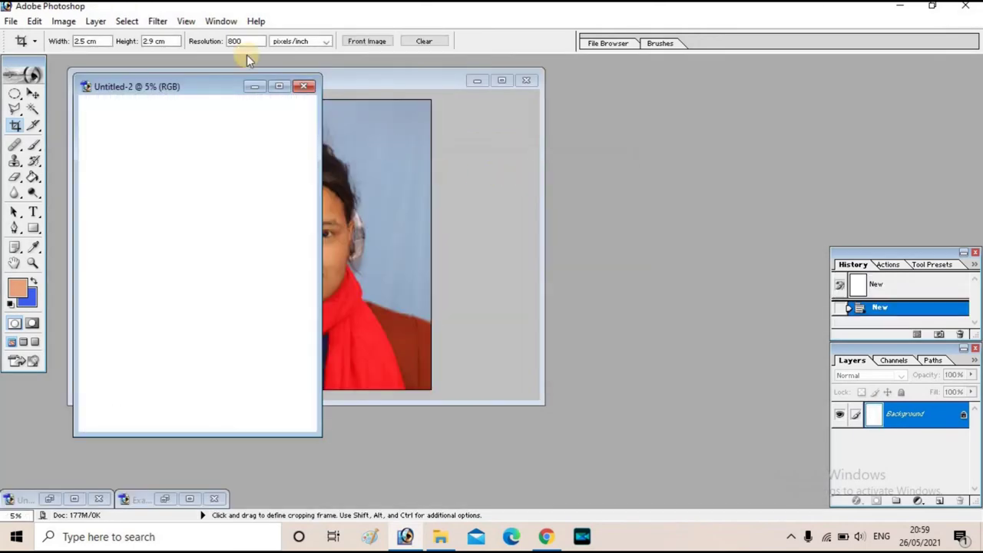
# Place the blank A4 document's window beside the portrait and copy the portrait onto the page with the Move tool.
pyautogui.moveTo(155, 89); pyautogui.dragTo(624, 90)
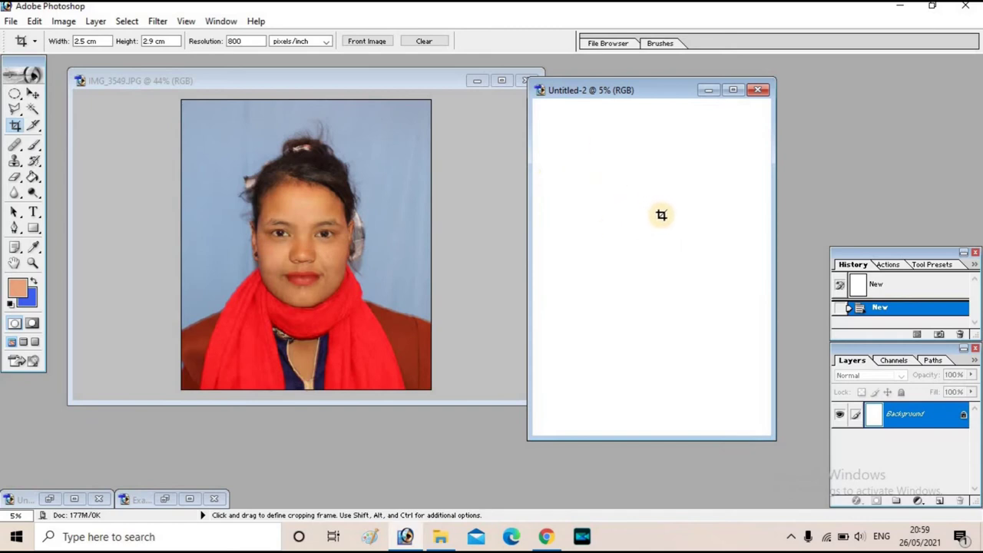
pyautogui.click(32, 93)
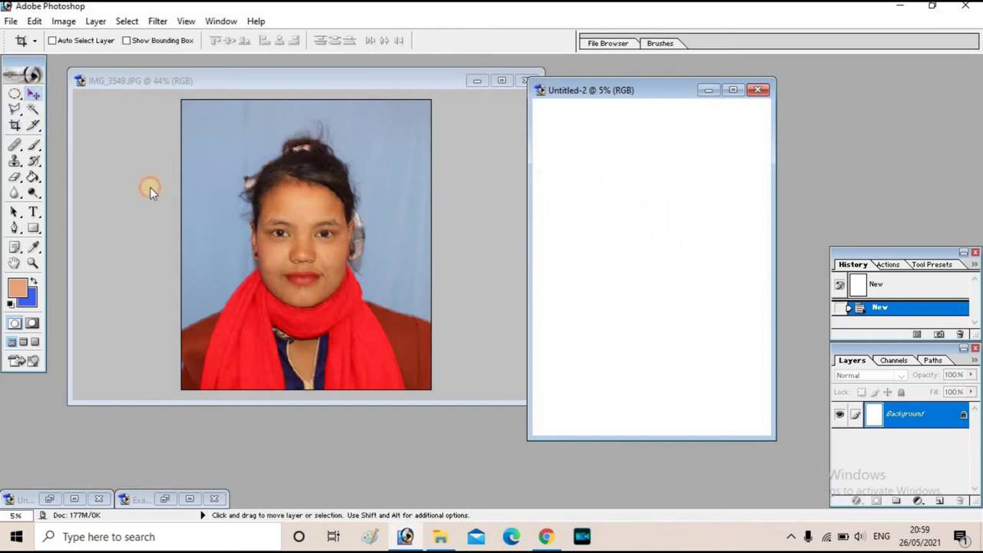
pyautogui.click(275, 181)
pyautogui.moveTo(270, 198); pyautogui.dragTo(601, 200)
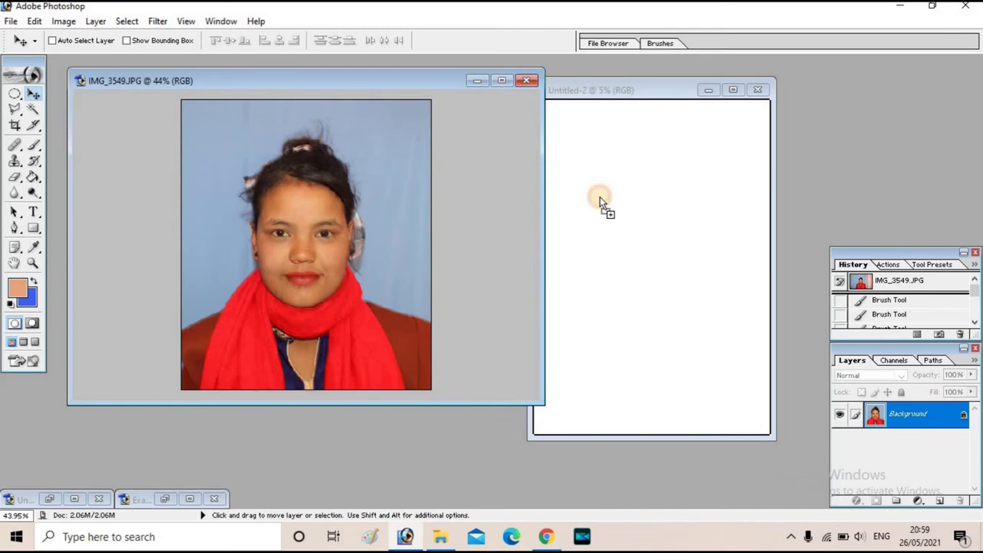
# Move the copied portrait near the upper-left corner of the A4 page and maximize the document window.
pyautogui.moveTo(599, 198); pyautogui.dragTo(563, 123)
pyautogui.click(732, 90)
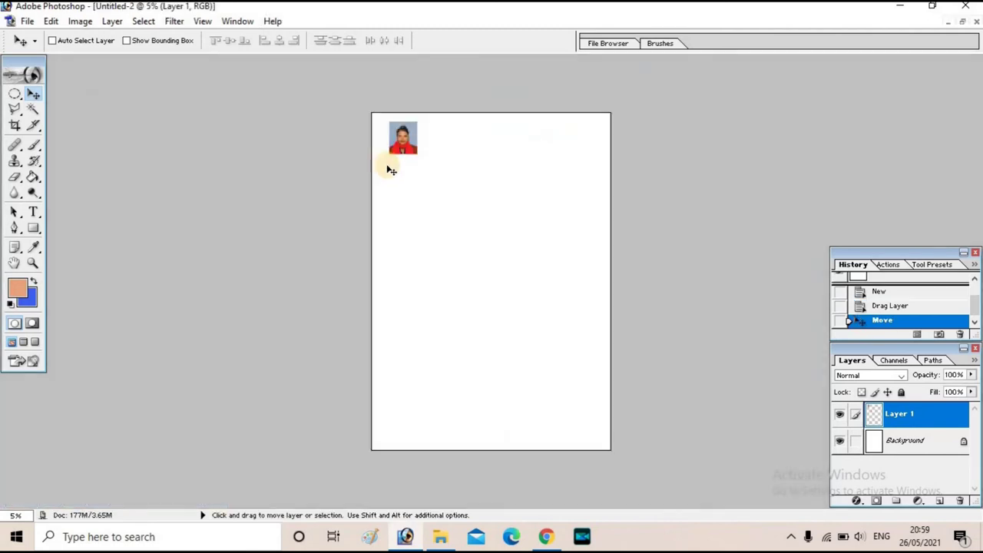
pyautogui.hotkey('ctrl', '0')
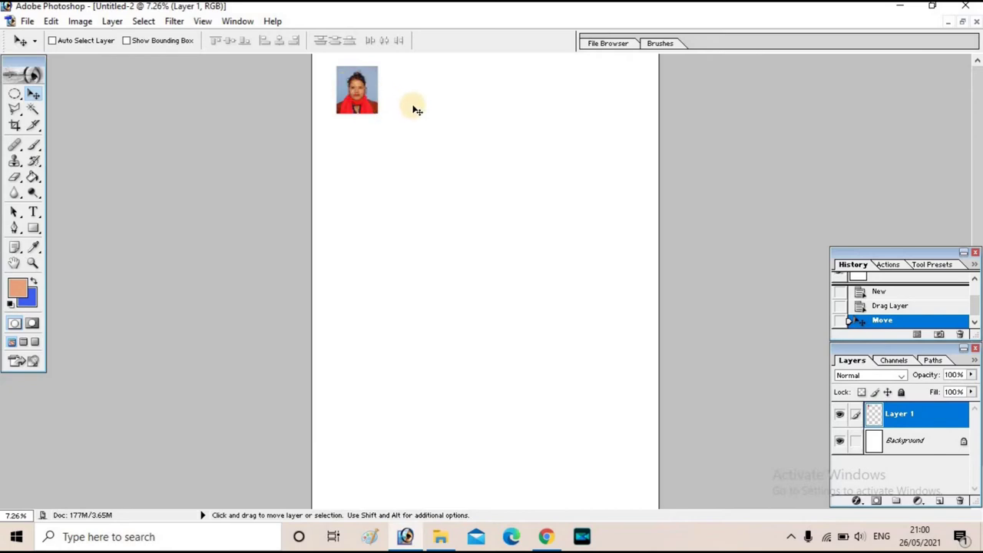
pyautogui.scroll(1, 415, 110)
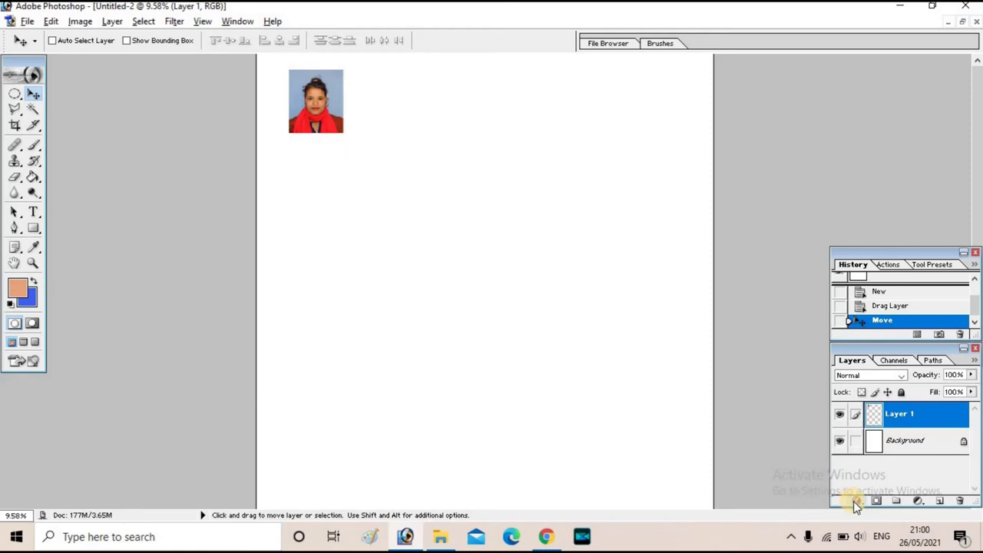
# Move the Layers palette higher in the workspace, and hide it and show it again.
pyautogui.moveTo(870, 349); pyautogui.dragTo(851, 205)
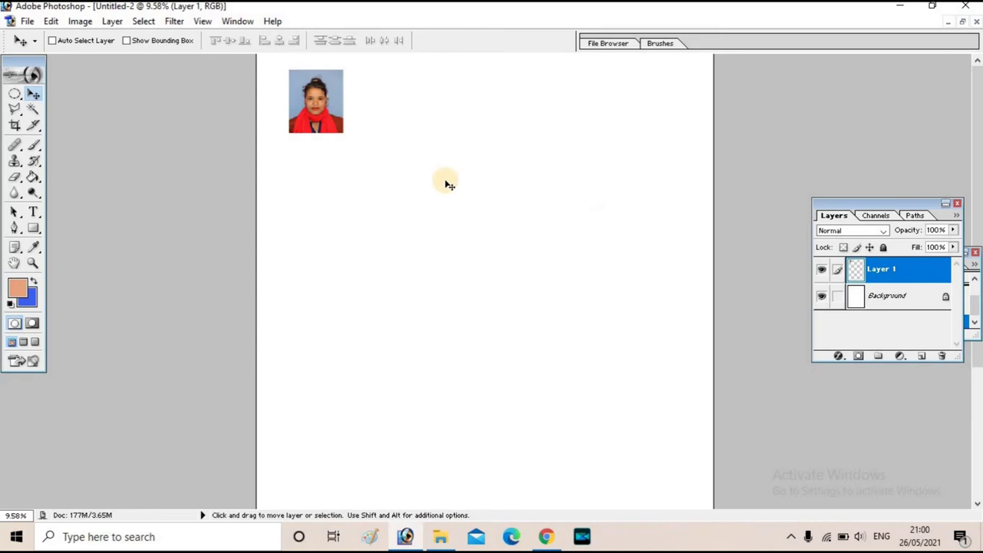
pyautogui.click(231, 23)
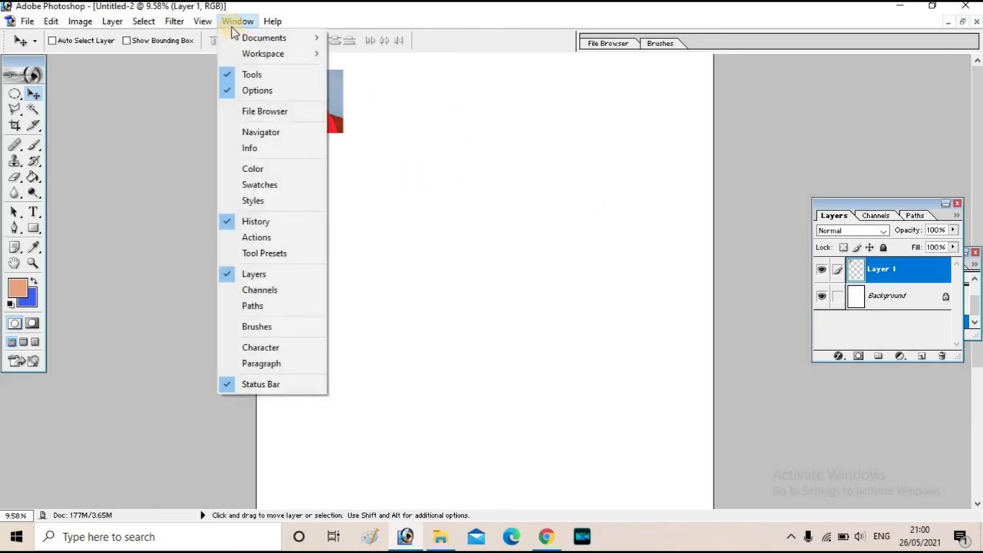
pyautogui.click(254, 274)
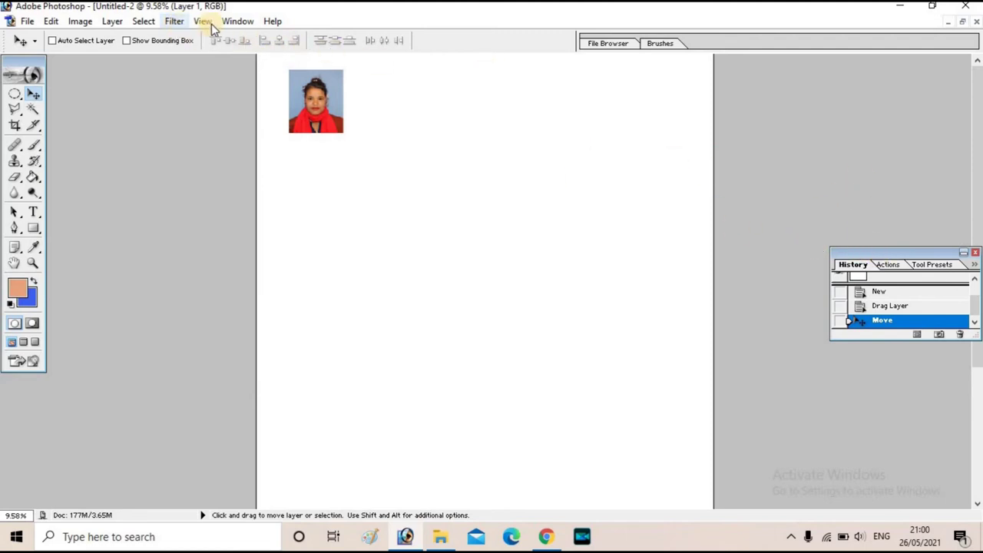
pyautogui.click(236, 21)
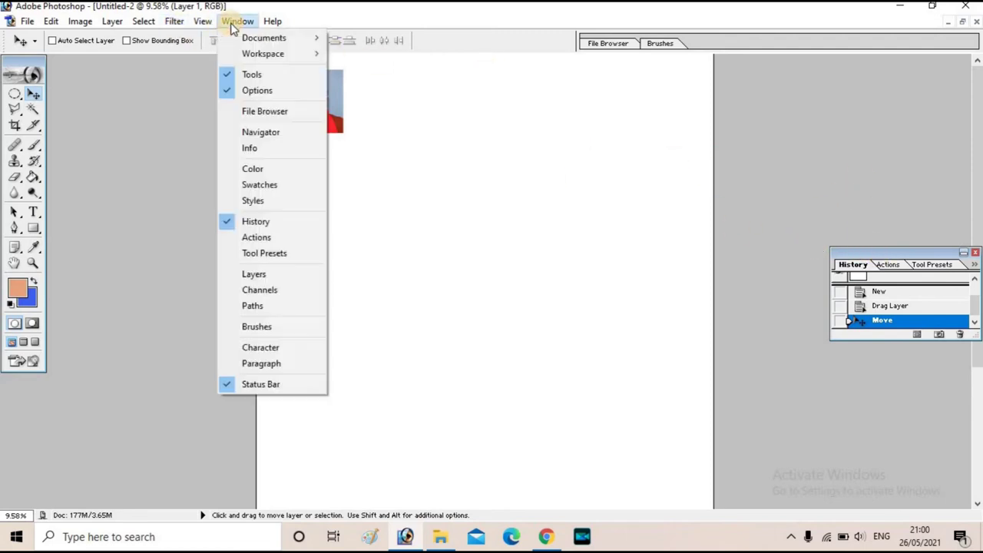
pyautogui.click(246, 278)
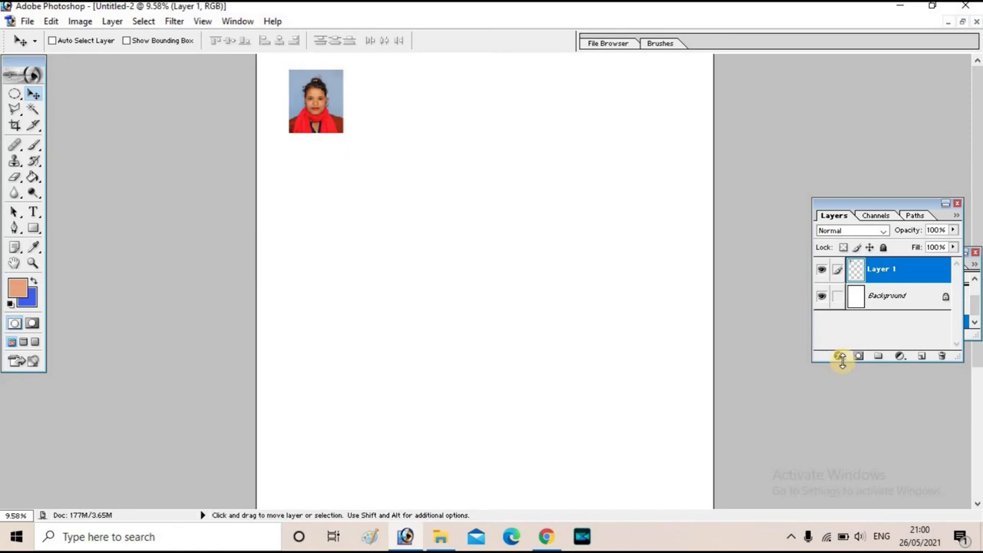
# Add an 8 px black outside stroke to the portrait layer as a border.
pyautogui.click(840, 357)
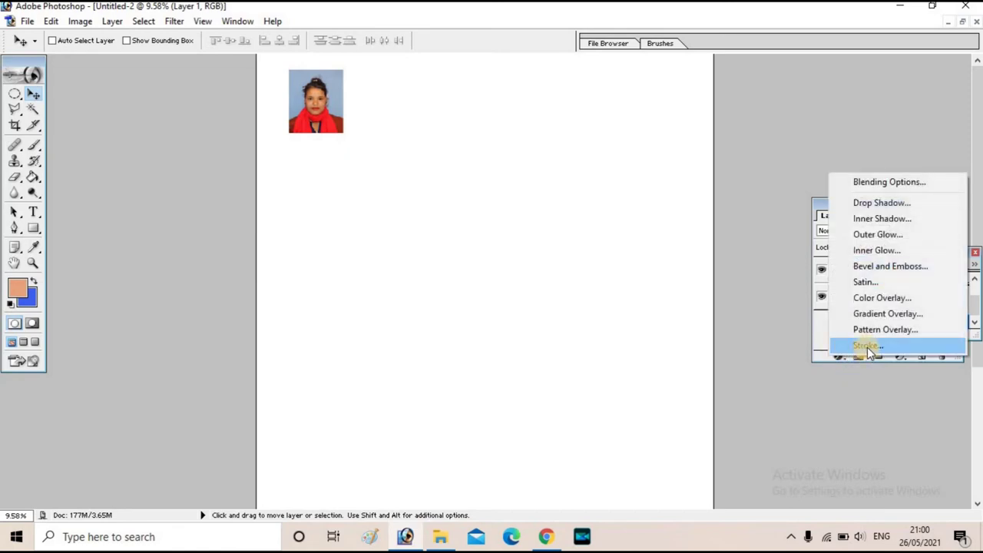
pyautogui.click(866, 347)
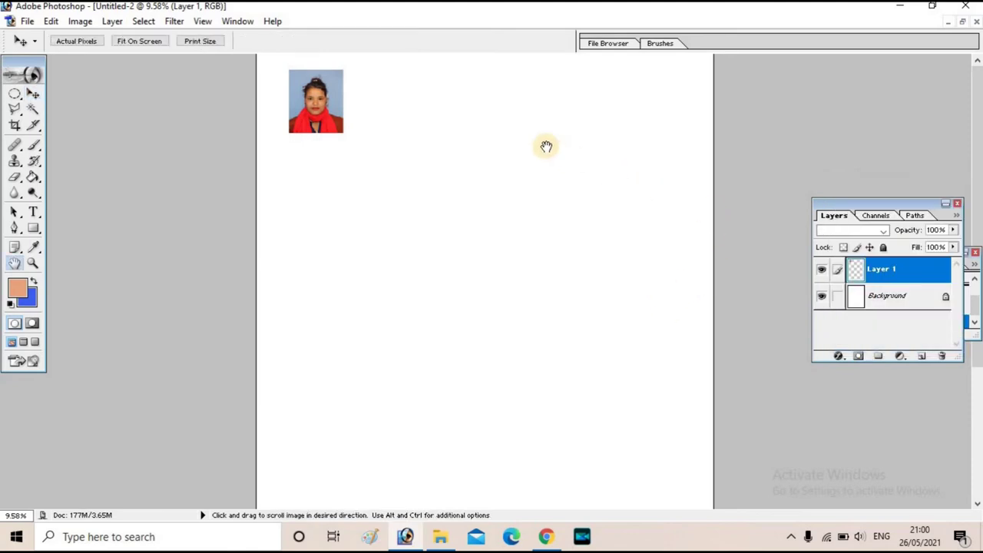
pyautogui.moveTo(281, 122); pyautogui.dragTo(666, 180)
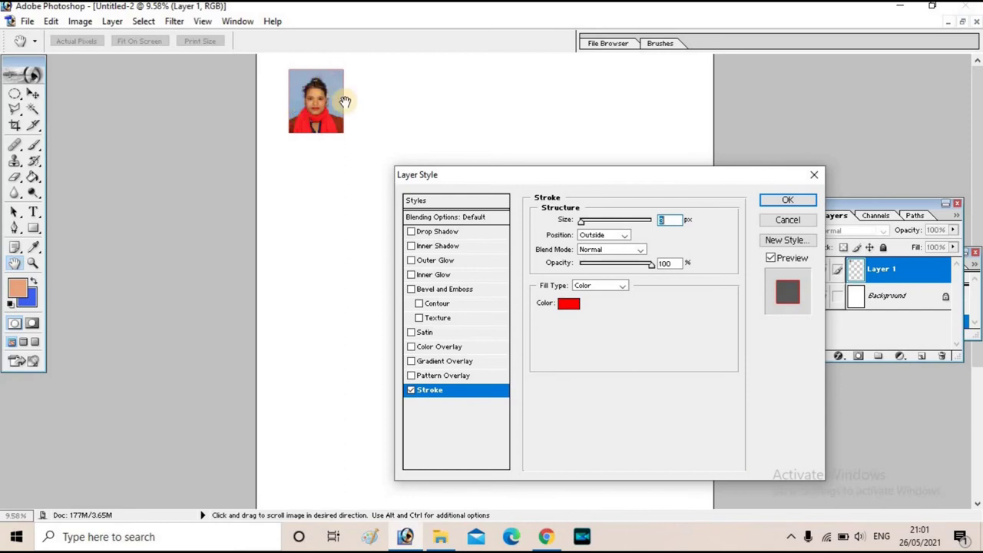
pyautogui.click(570, 307)
pyautogui.moveTo(589, 351); pyautogui.dragTo(604, 409)
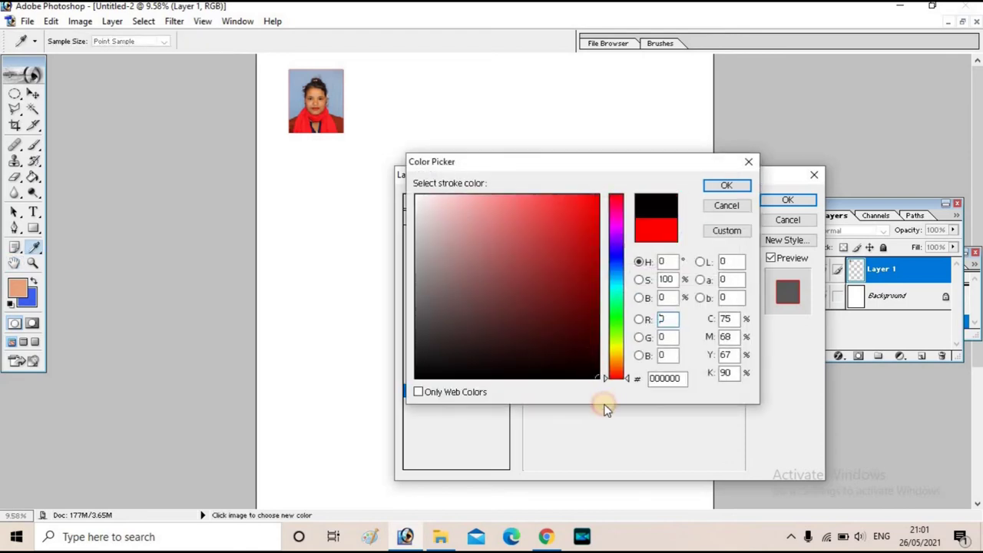
pyautogui.click(722, 188)
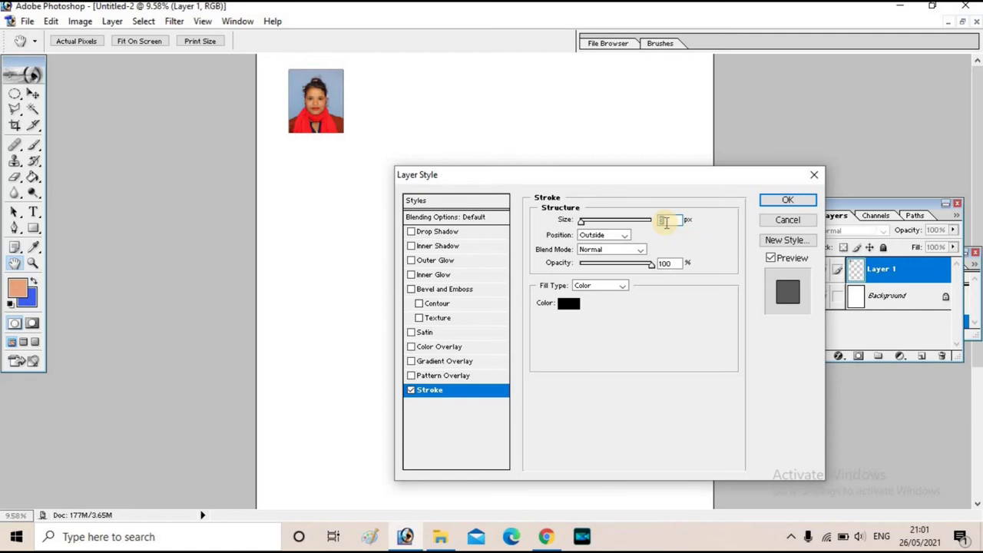
pyautogui.press('Up')
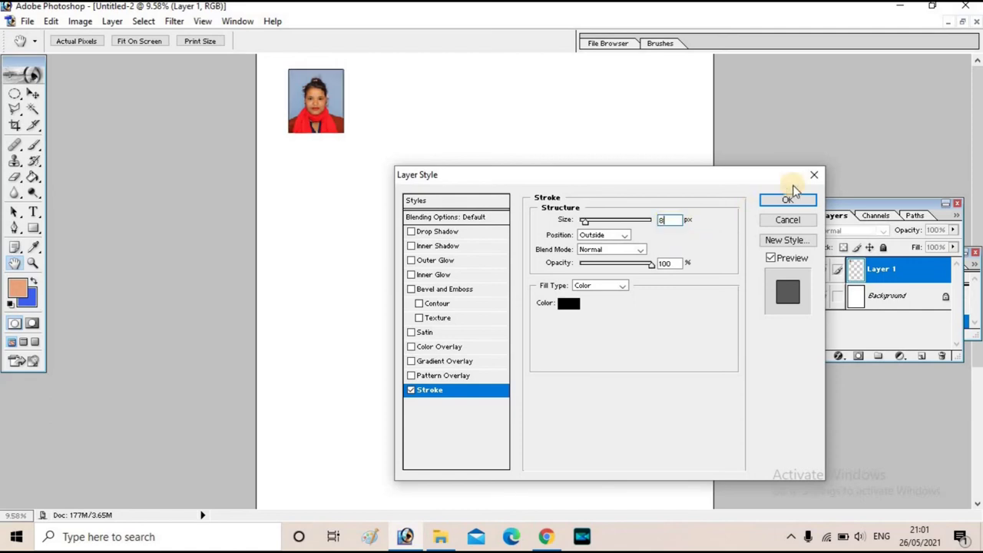
pyautogui.click(763, 201)
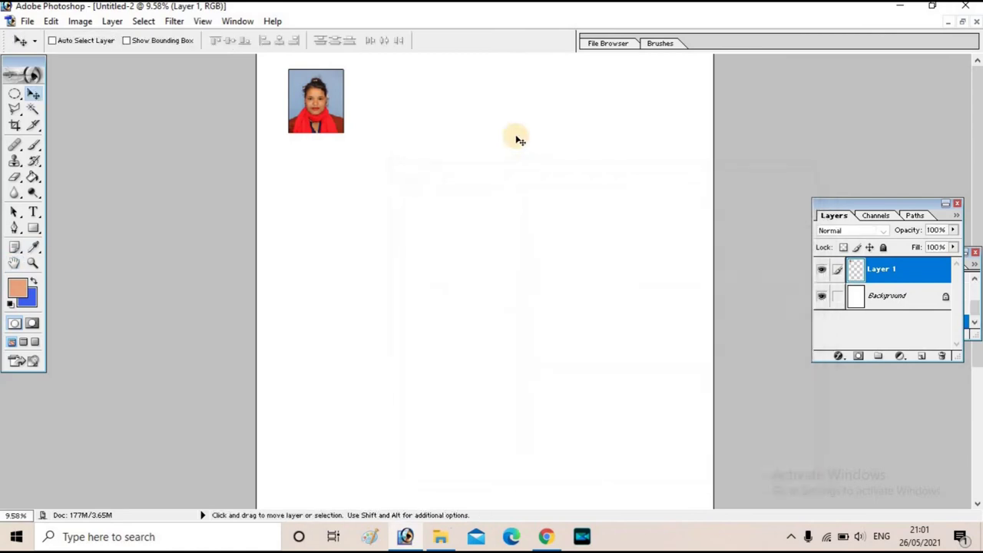
# Shift the bordered portrait slightly up and duplicate it across the page into an evenly spaced row of six.
pyautogui.moveTo(312, 105); pyautogui.dragTo(311, 100)
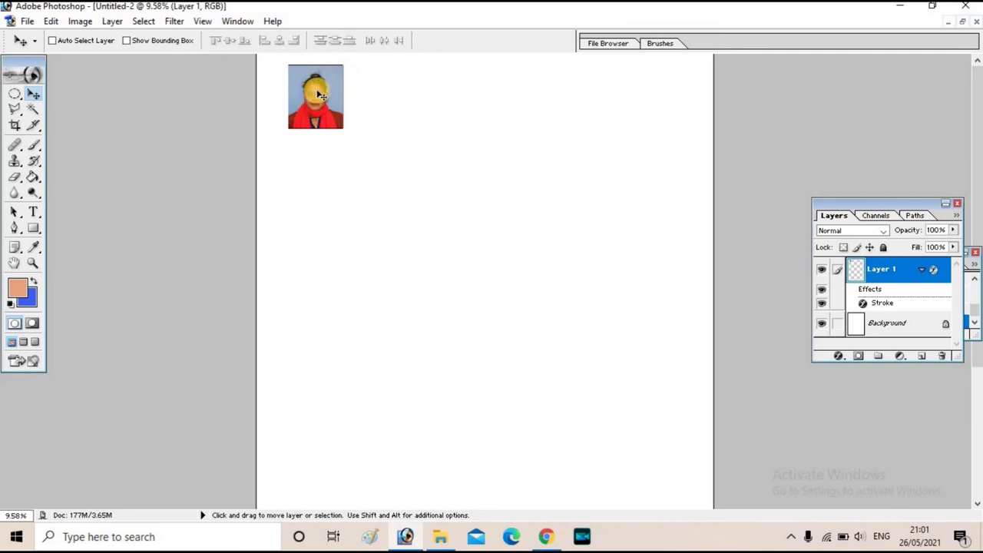
pyautogui.press('alt')
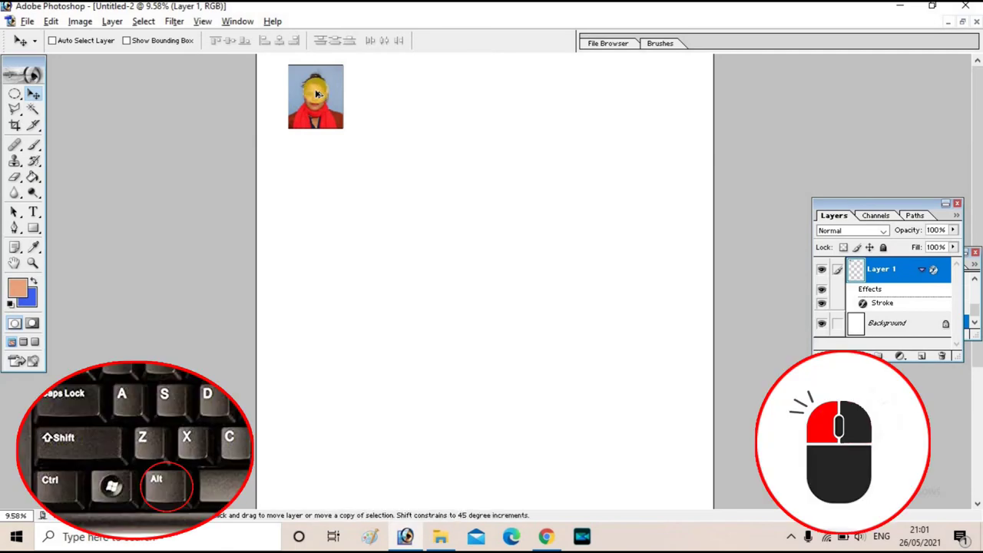
pyautogui.moveTo(315, 93); pyautogui.dragTo(436, 93)
pyautogui.press('alt')
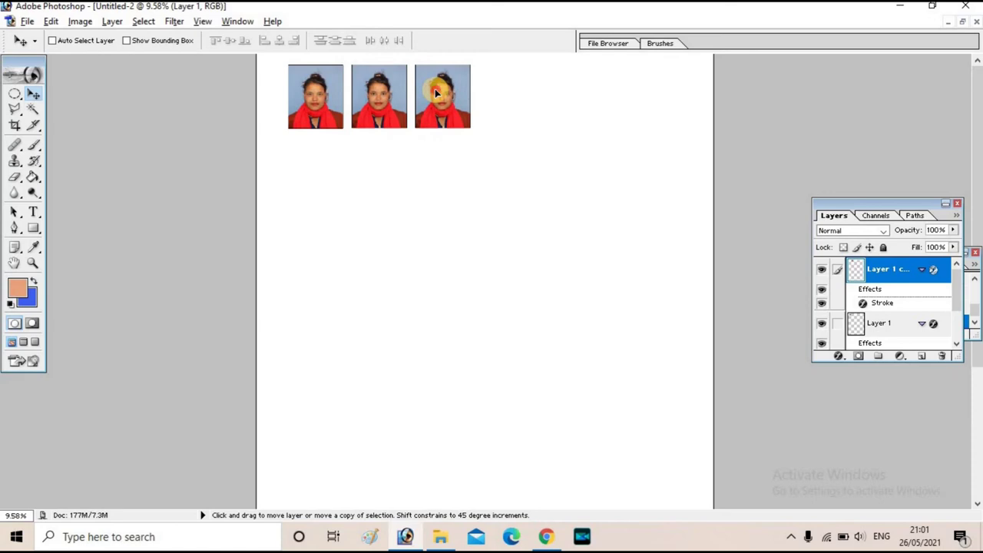
pyautogui.moveTo(436, 93); pyautogui.dragTo(622, 93)
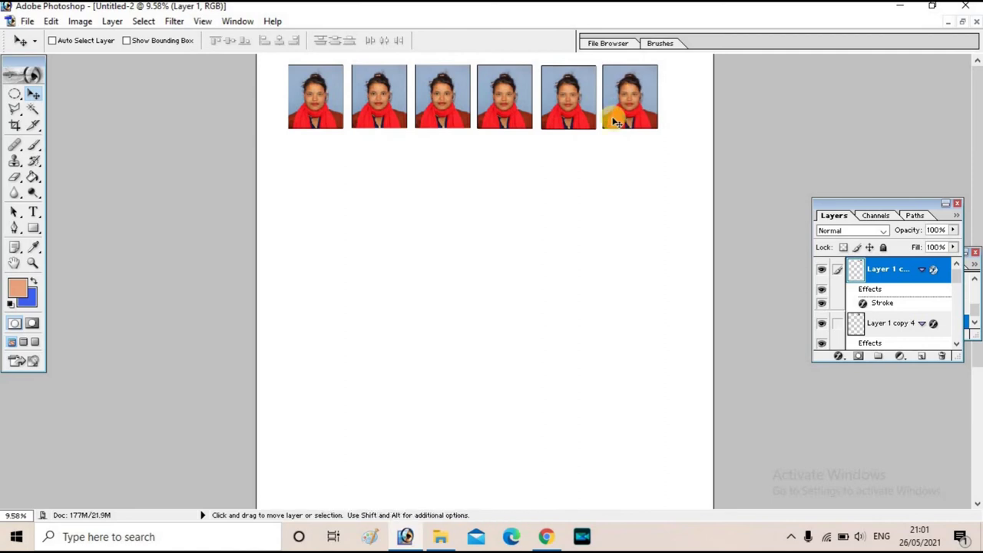
# Examine the row of bordered portraits at larger magnifications, up to about 29%.
pyautogui.press('alt')
pyautogui.scroll(2, 544, 178)
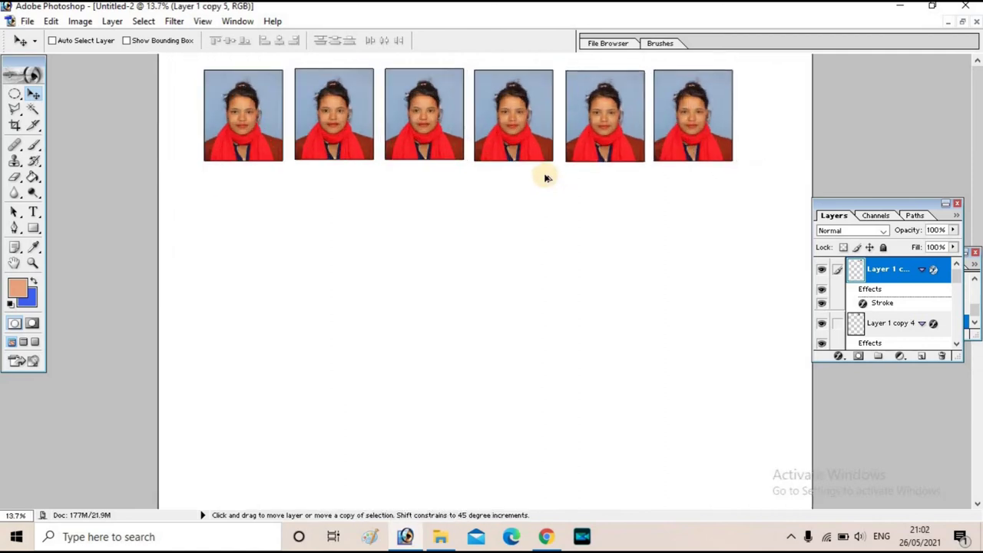
pyautogui.scroll(1, 544, 179)
pyautogui.scroll(1, 544, 179)
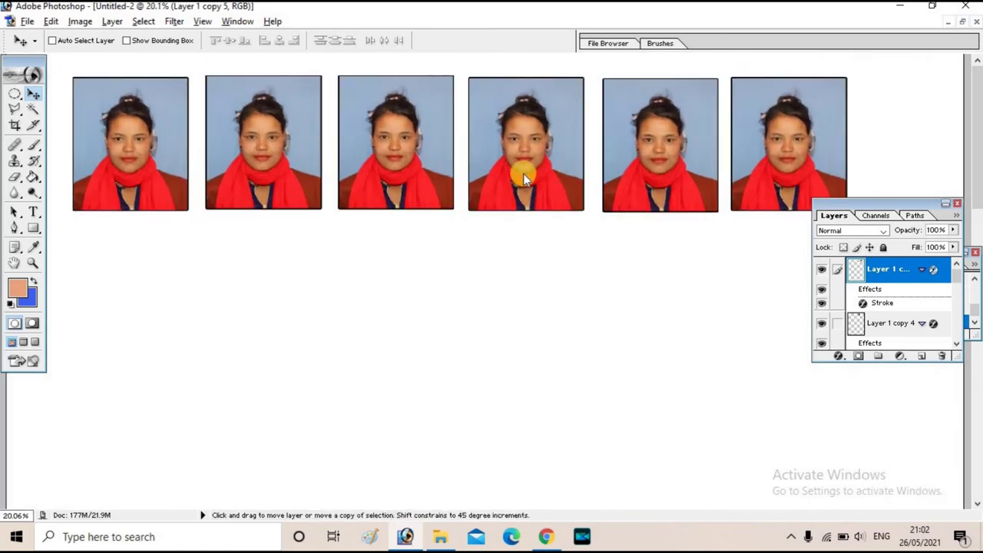
pyautogui.scroll(1, 522, 176)
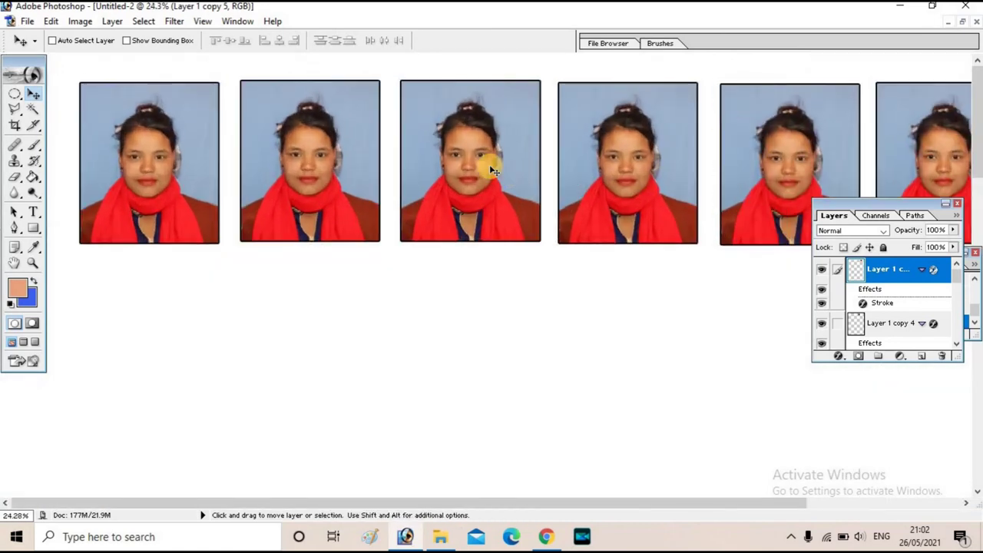
pyautogui.scroll(-1, 488, 164)
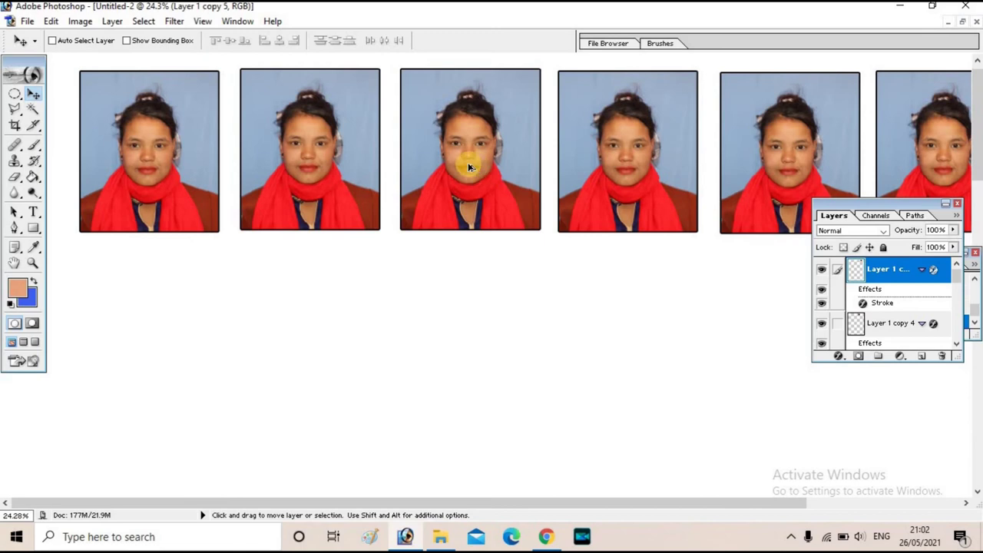
pyautogui.scroll(1, 473, 163)
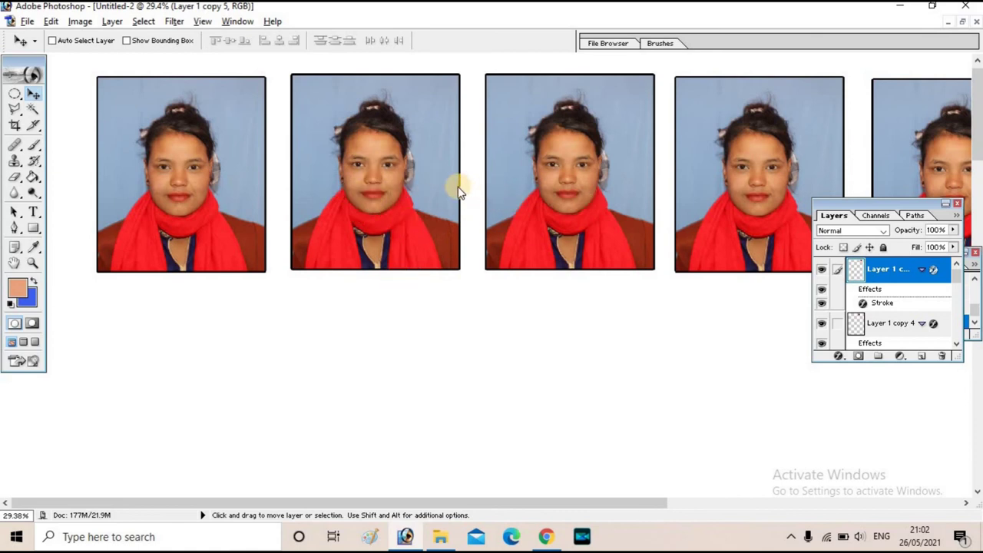
pyautogui.click(903, 359)
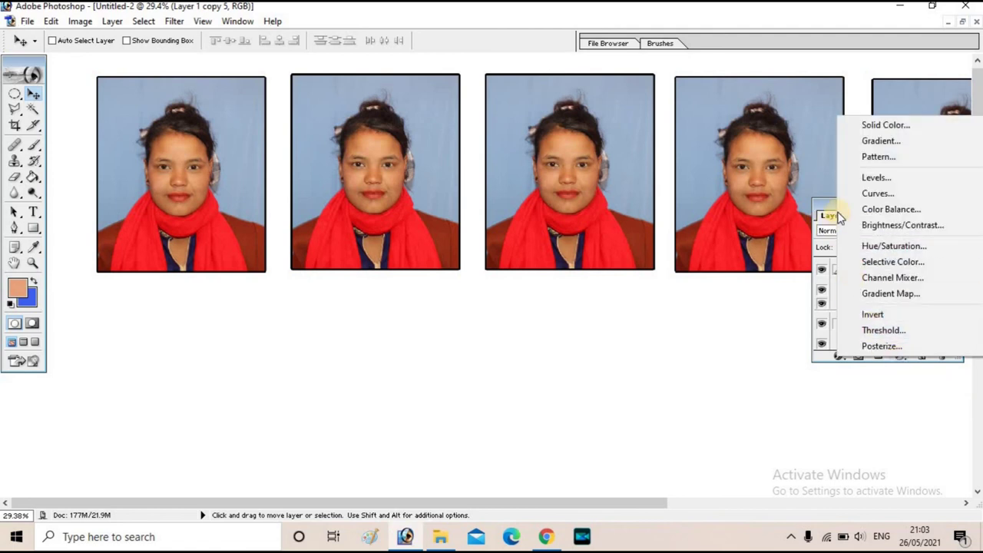
pyautogui.click(799, 275)
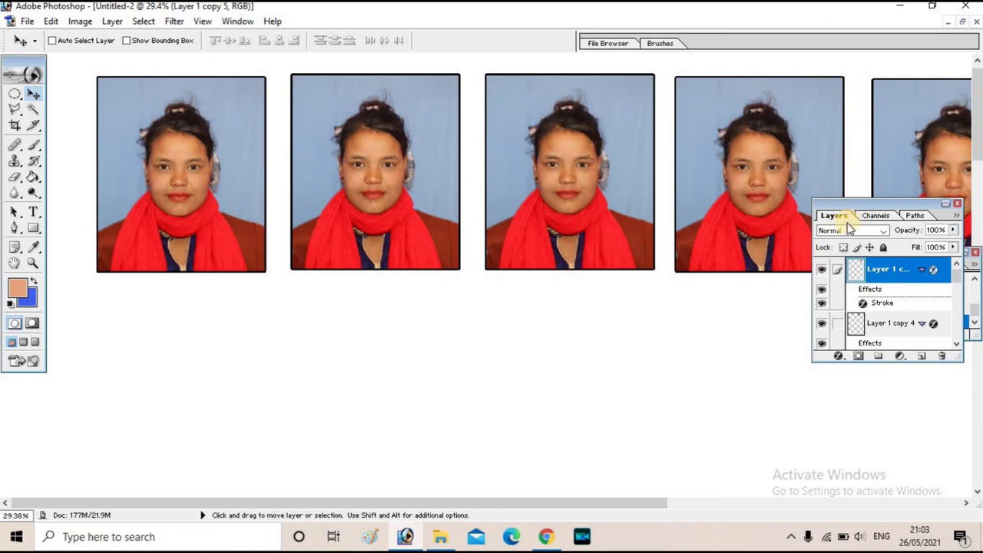
pyautogui.click(240, 21)
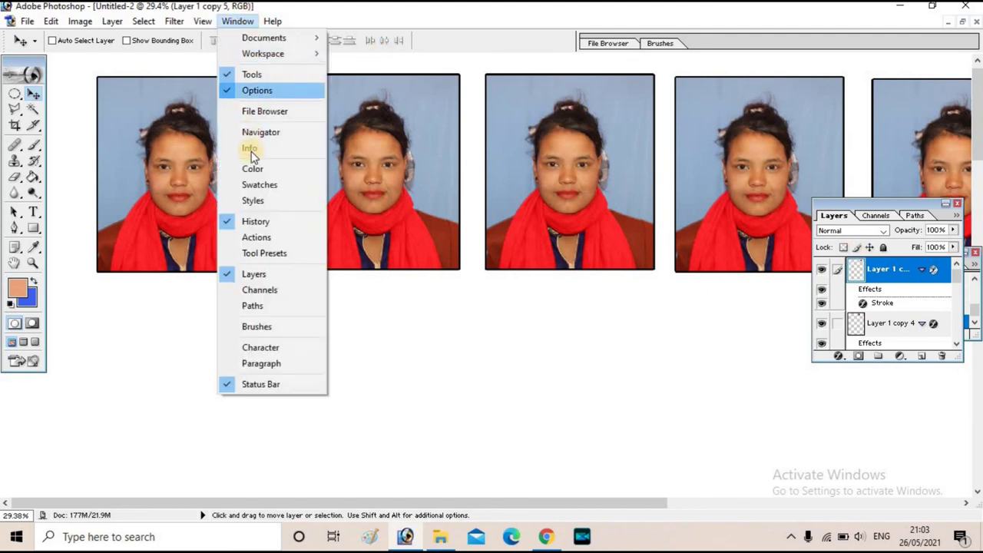
pyautogui.click(649, 317)
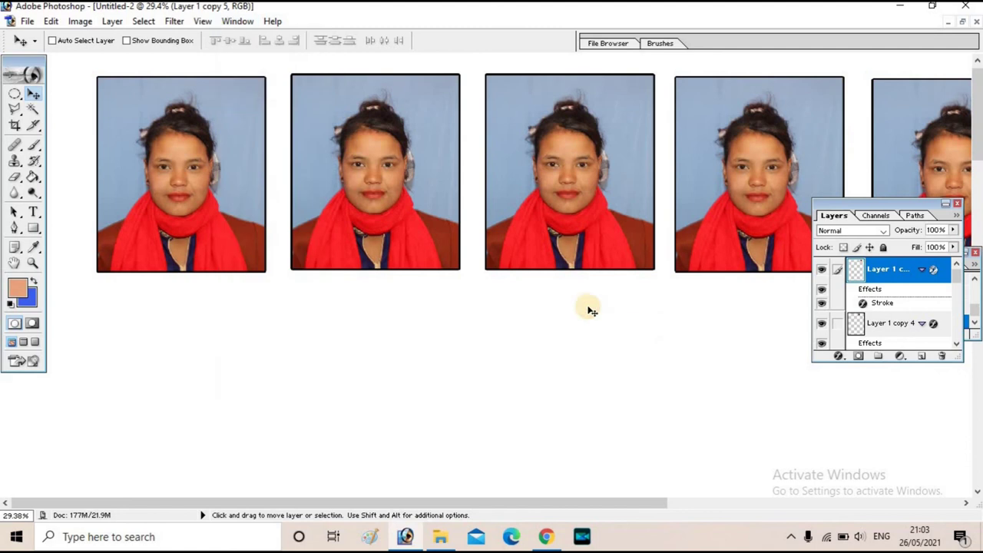
# Add a Curves adjustment layer above the portraits, raising the RGB curve at input 92 to output 129 to brighten them.
pyautogui.click(899, 358)
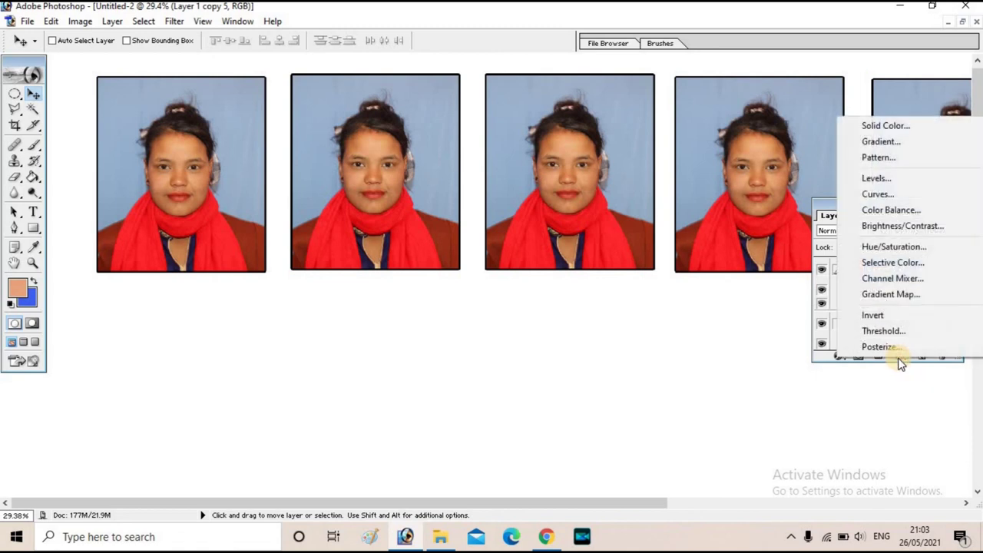
pyautogui.click(880, 198)
pyautogui.moveTo(463, 148); pyautogui.dragTo(746, 255)
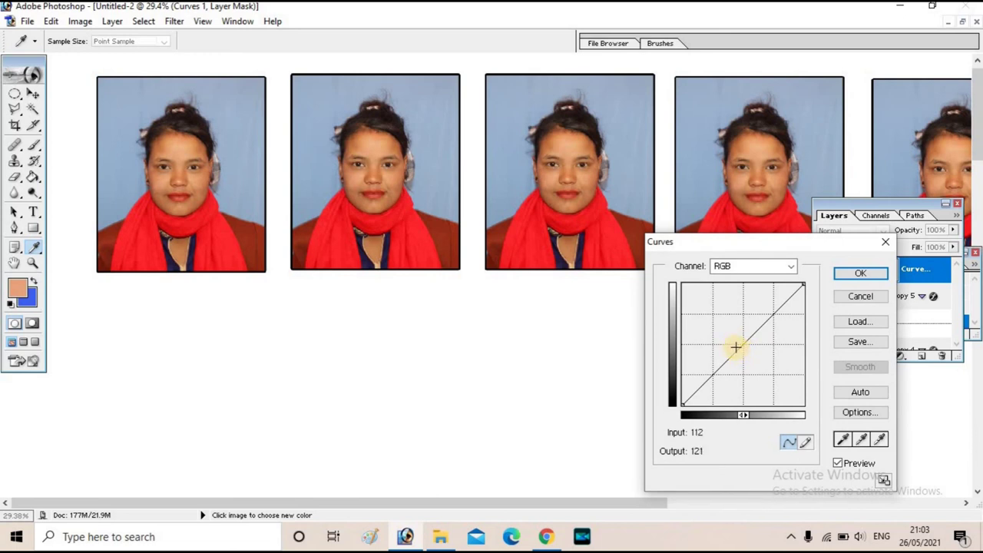
pyautogui.moveTo(735, 347); pyautogui.dragTo(727, 343)
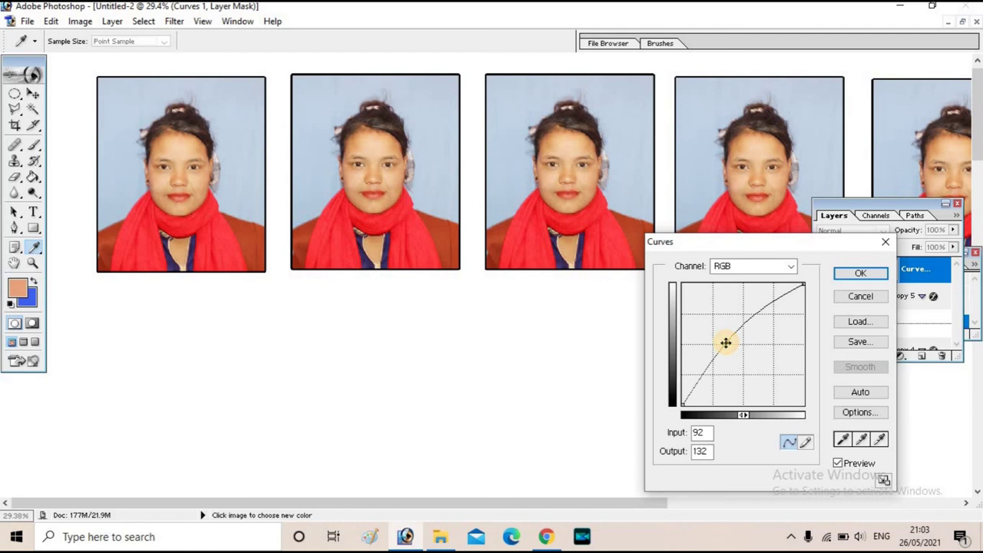
pyautogui.moveTo(726, 343); pyautogui.dragTo(727, 343)
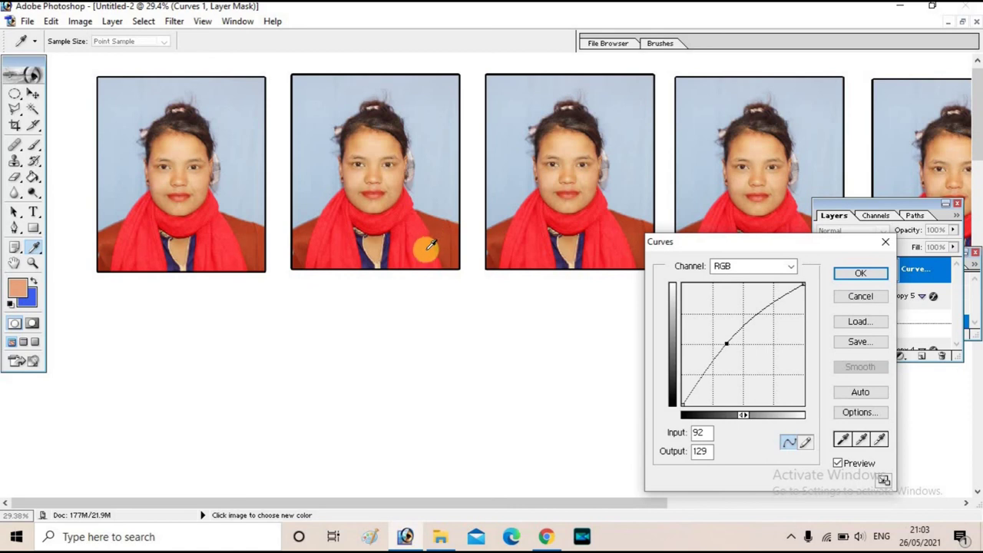
pyautogui.click(862, 281)
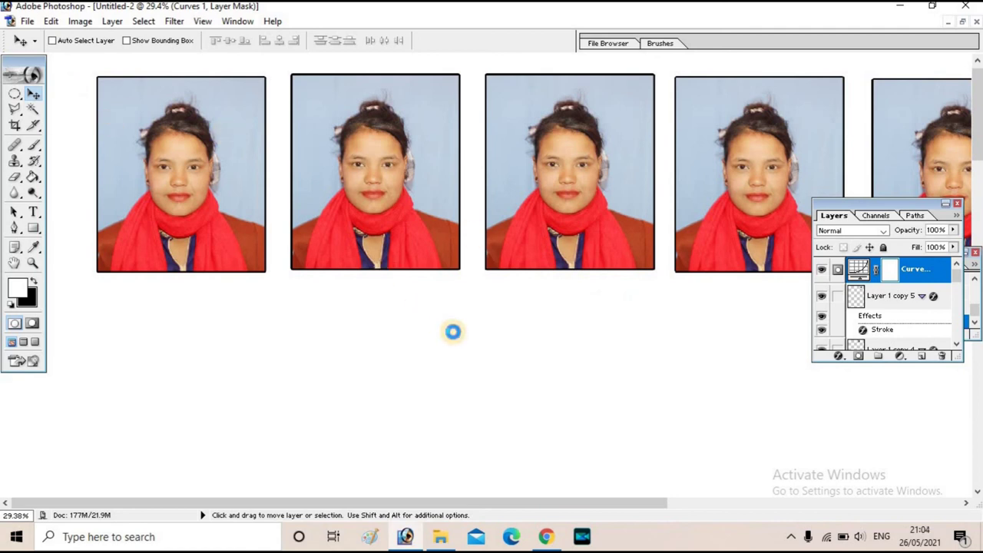
# Open the print settings for the sheet, proceeding despite the clipping, and cancel without printing.
pyautogui.hotkey('ctrl', 'alt', 'p')
pyautogui.click(729, 66)
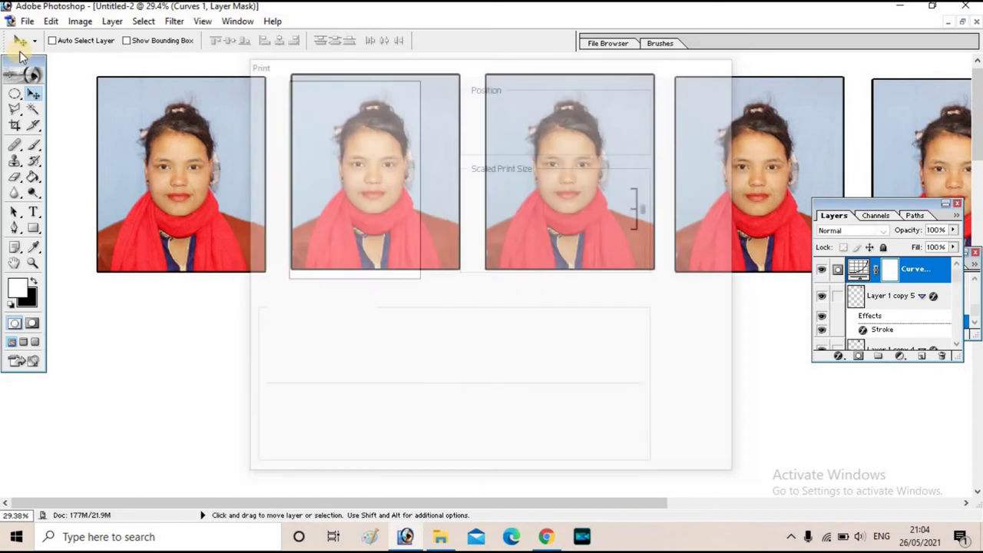
pyautogui.click(27, 21)
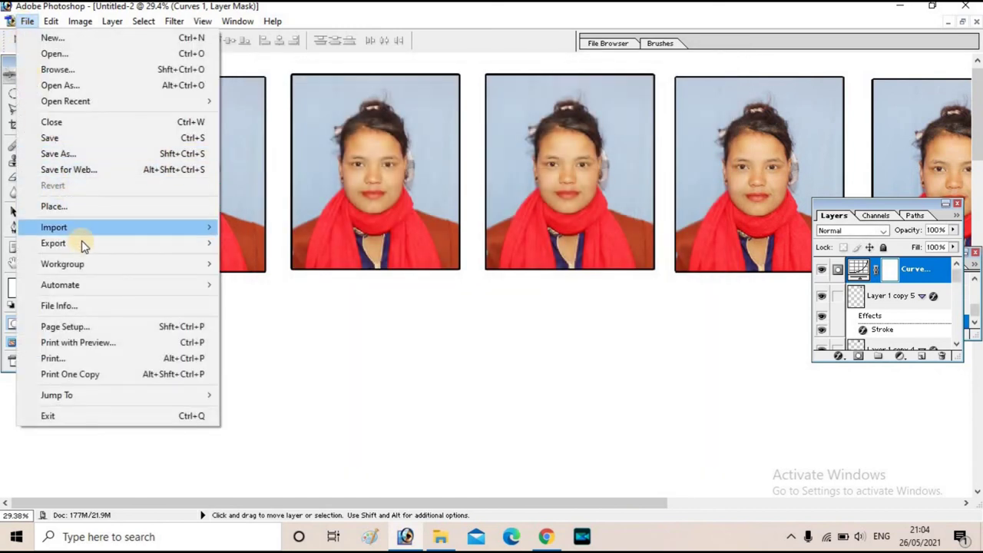
pyautogui.click(69, 357)
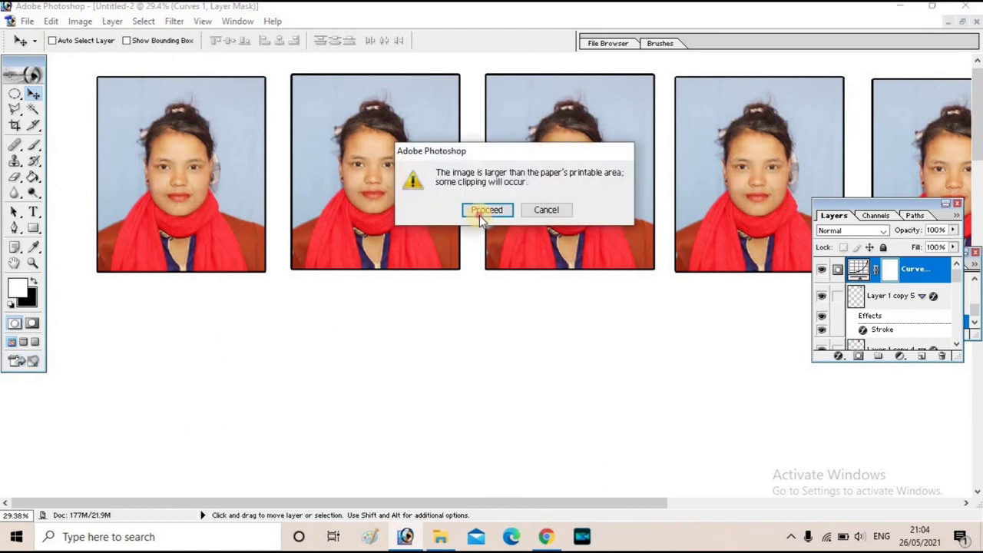
pyautogui.click(486, 211)
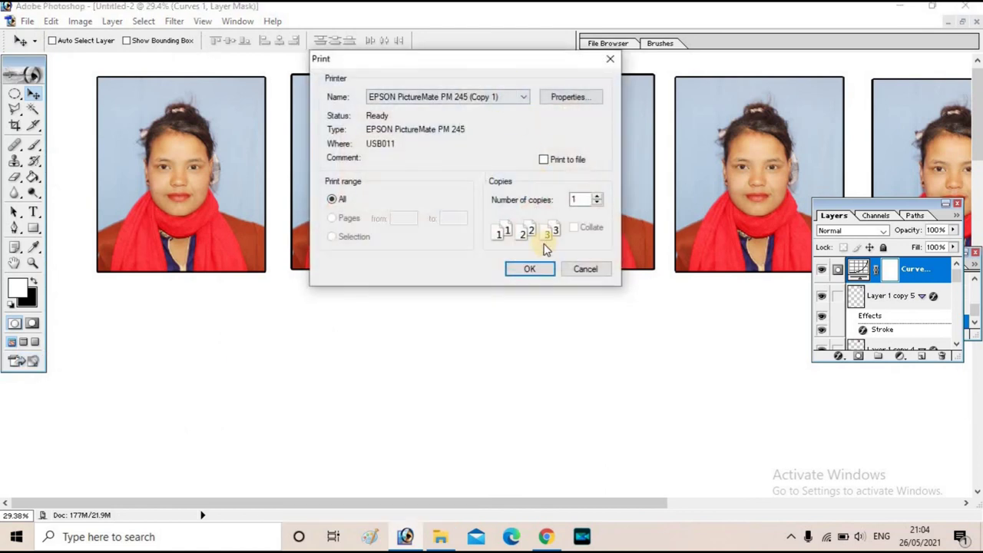
pyautogui.click(587, 270)
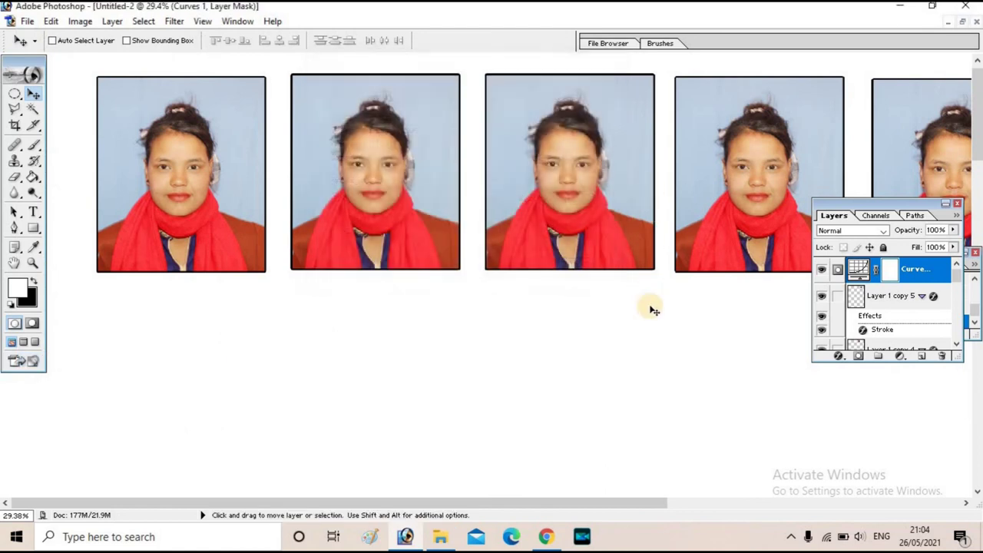